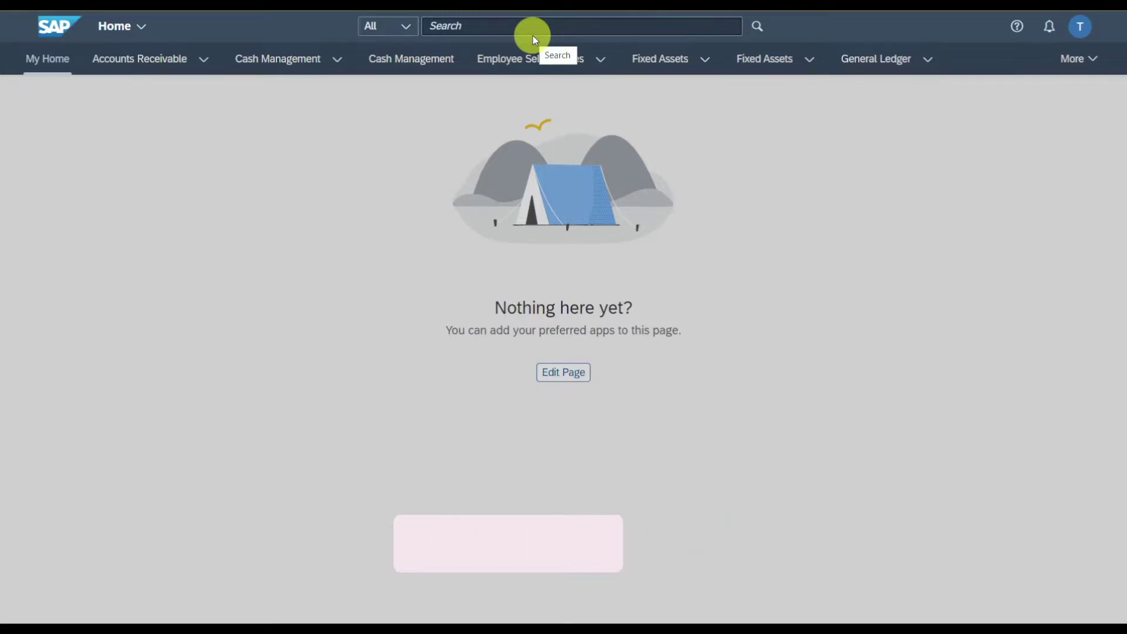
# Step: Search the launchpad for 'manage cost centers' to bring up the Manage Cost Centers app
pyautogui.click(487, 153)
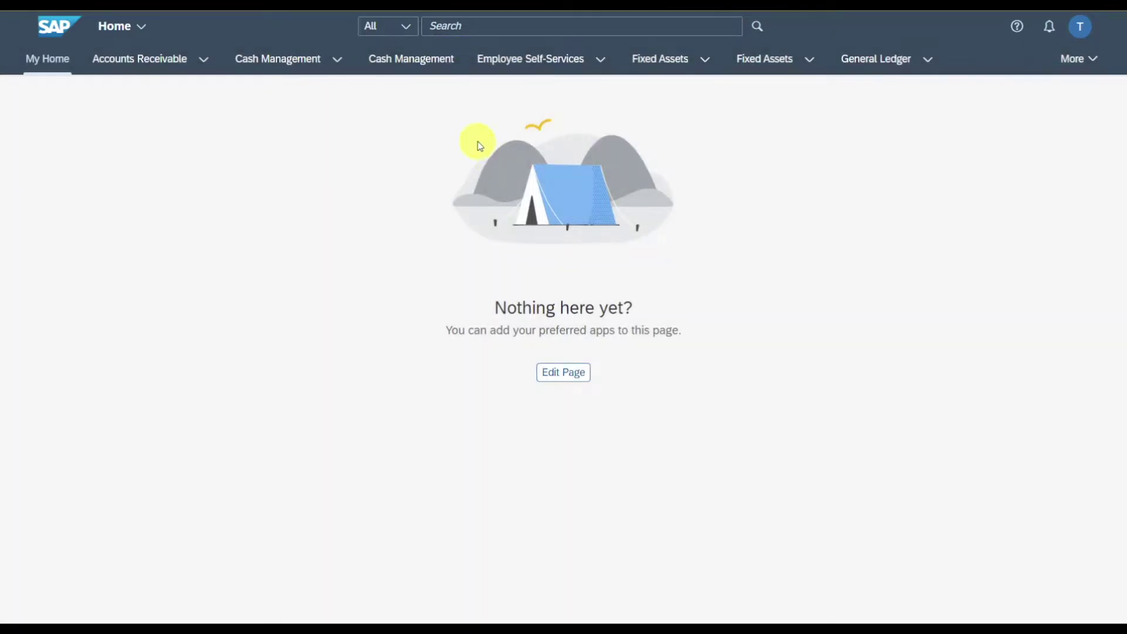
pyautogui.click(469, 27)
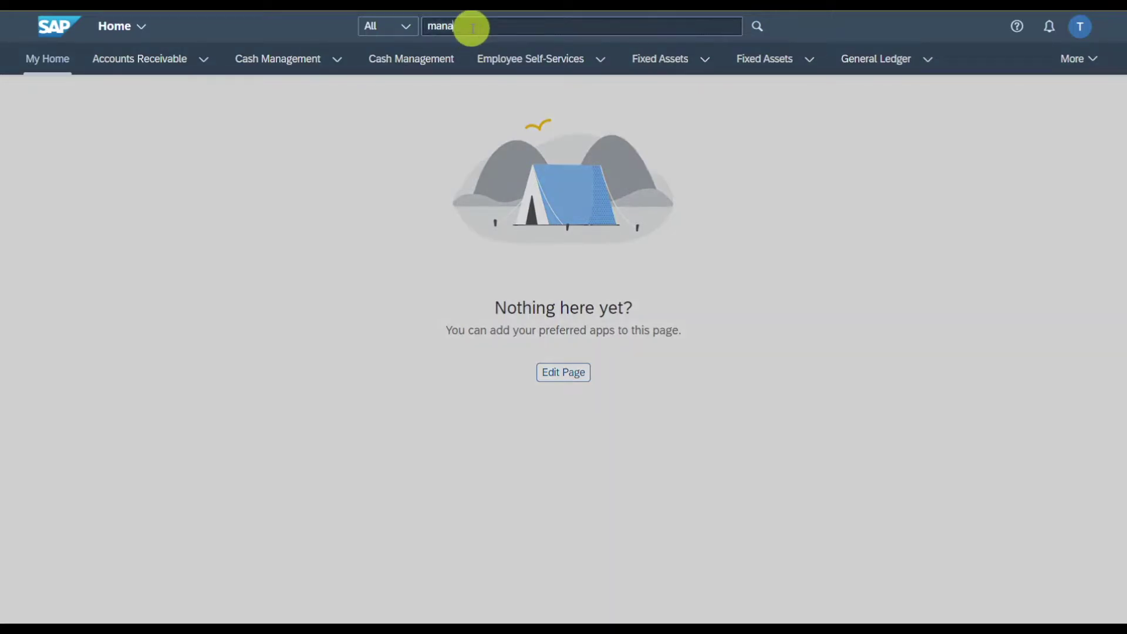
pyautogui.write('manage cost centers')
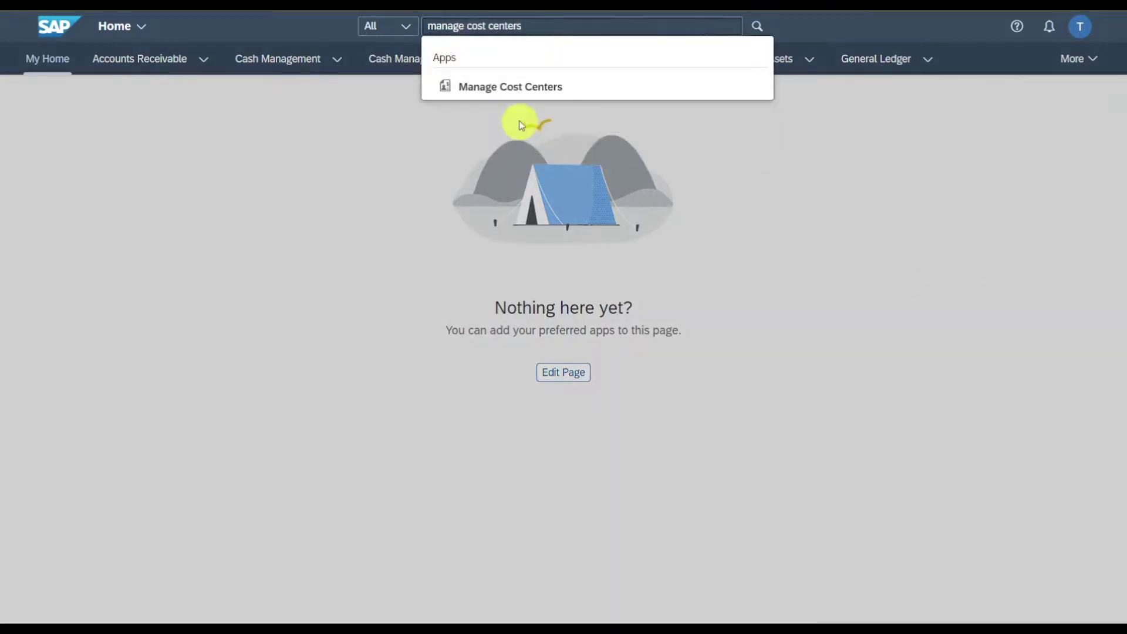
# Step: In Manage Cost Centers, select cost center 17100100 and open its Where Used > In All Objects list
pyautogui.click(499, 88)
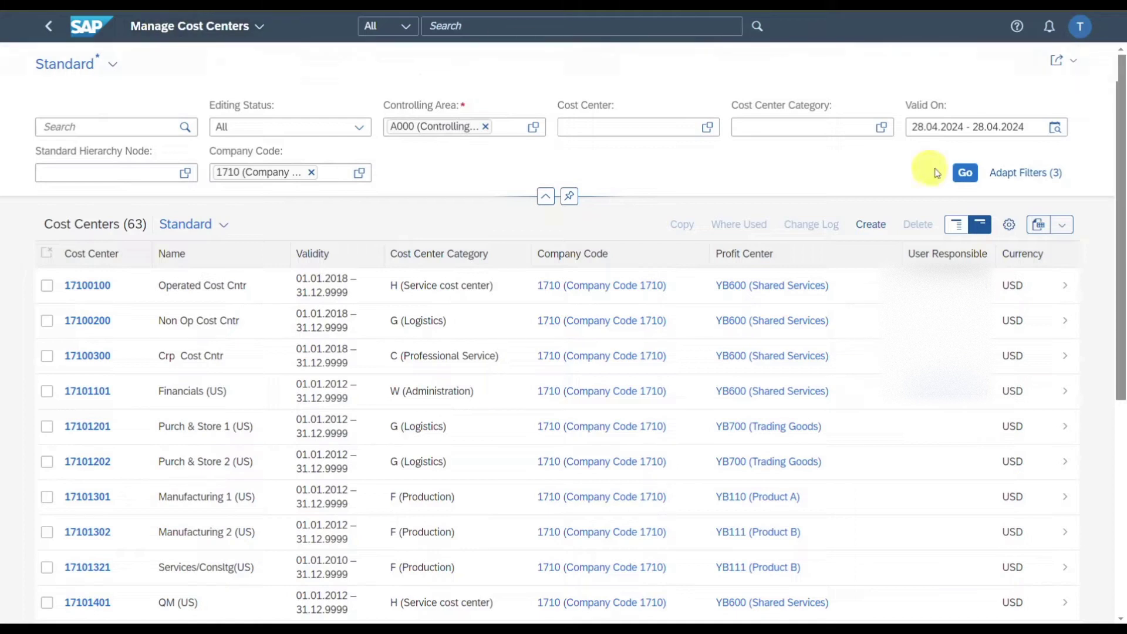
pyautogui.click(965, 174)
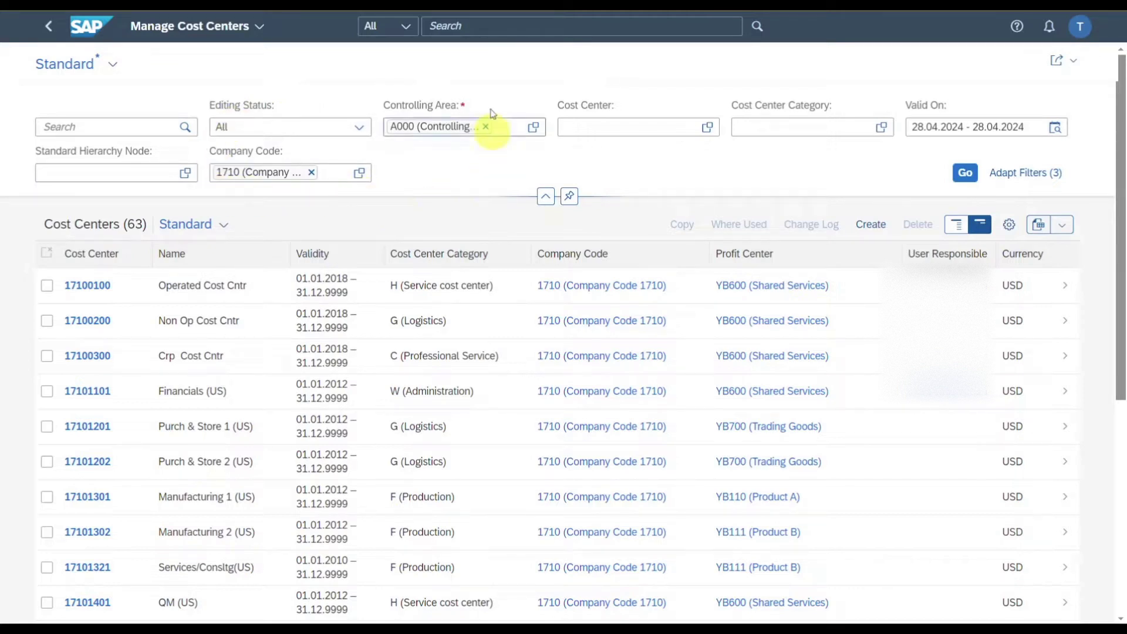
pyautogui.click(47, 286)
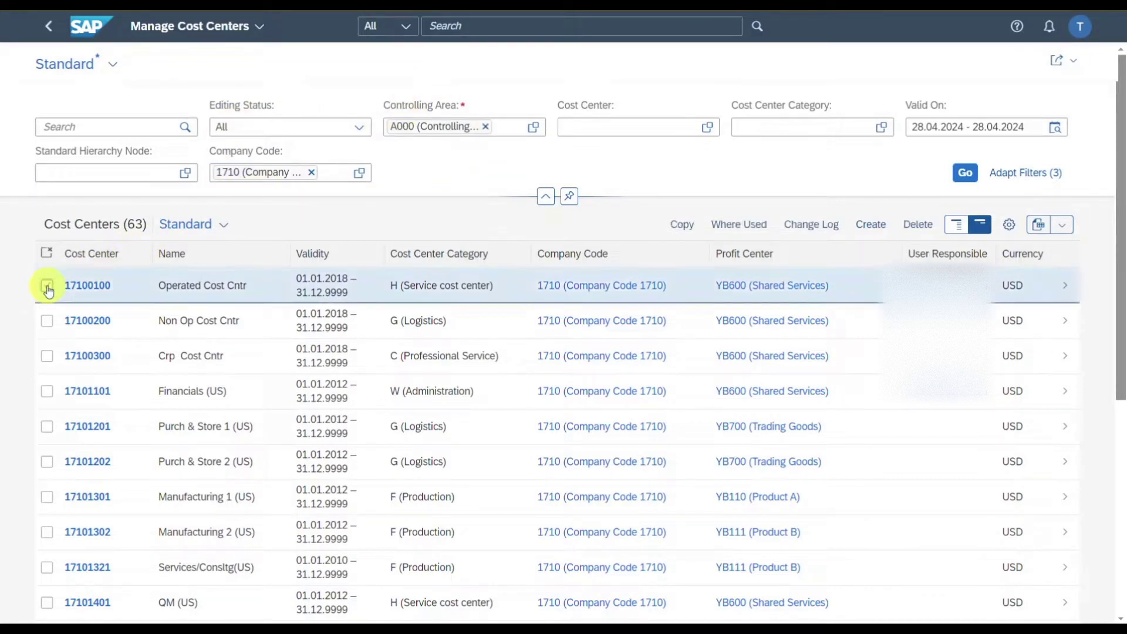
pyautogui.click(730, 227)
# Step: Check the Company Codes where-used entry showing 1710 for 17100100, then return to the cost center list
pyautogui.click(721, 253)
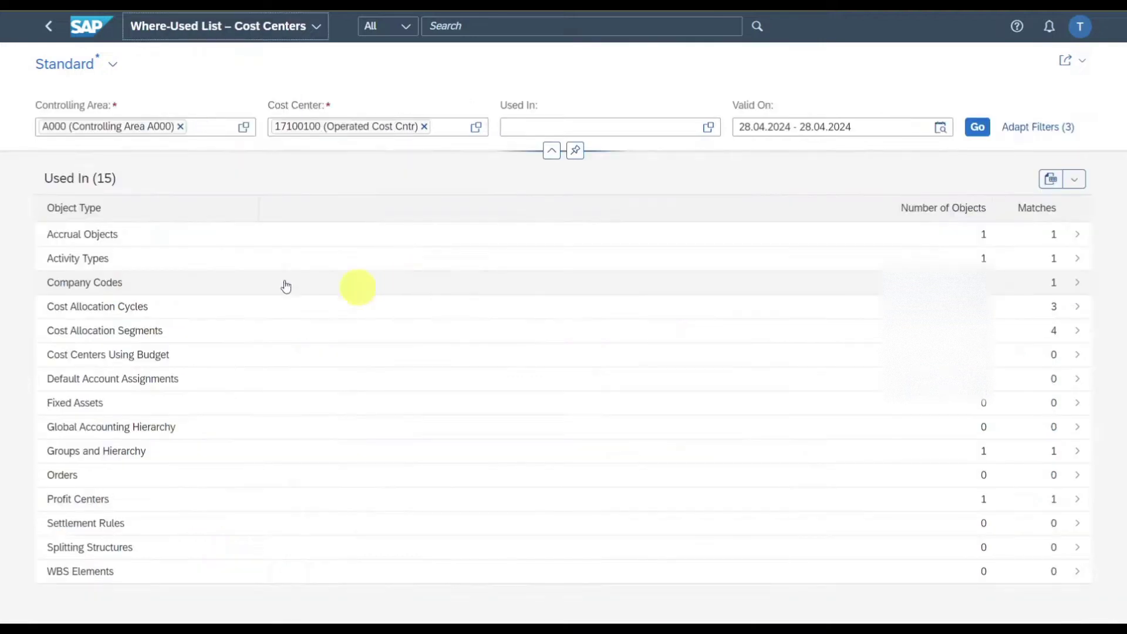
pyautogui.click(105, 284)
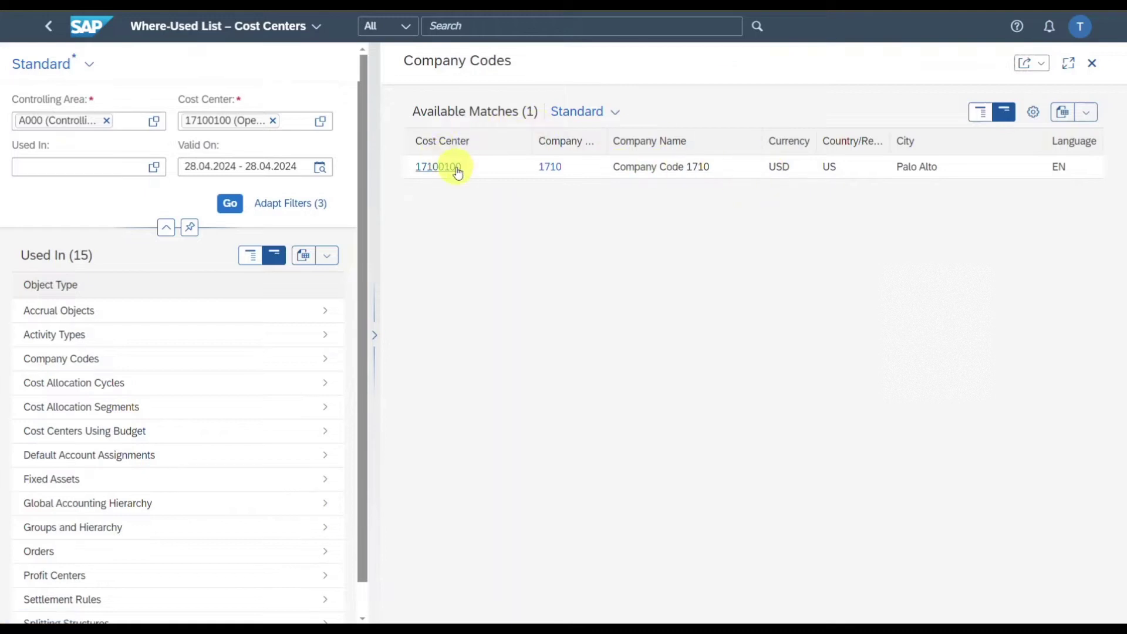
pyautogui.click(49, 27)
pyautogui.click(51, 29)
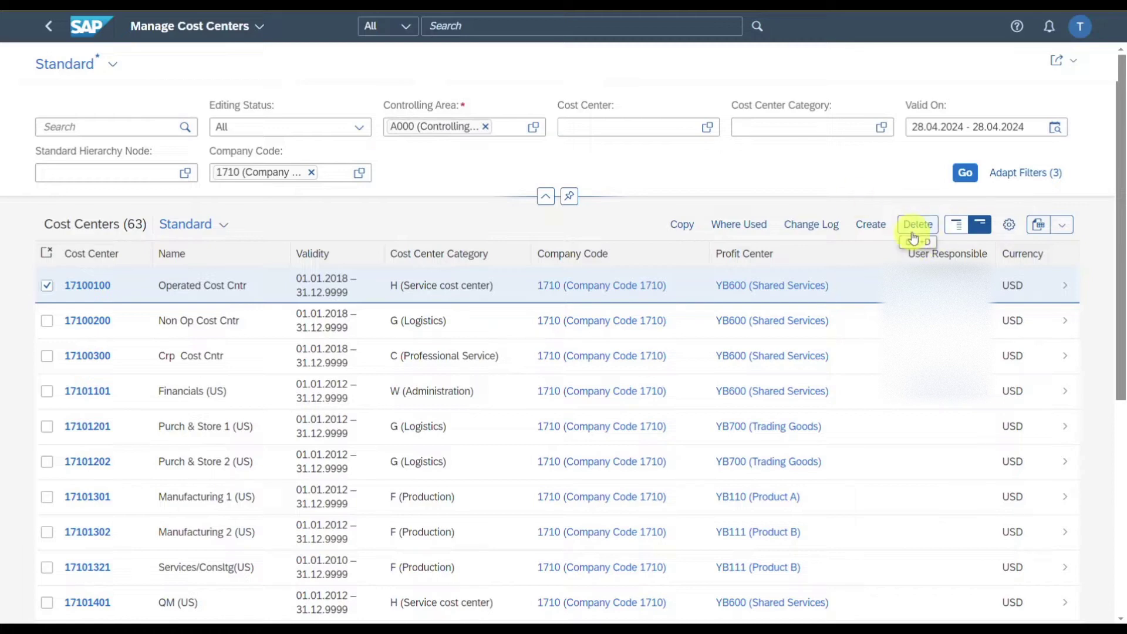
# Step: Create a new cost center in controlling area A000 and look over the empty form
pyautogui.click(881, 230)
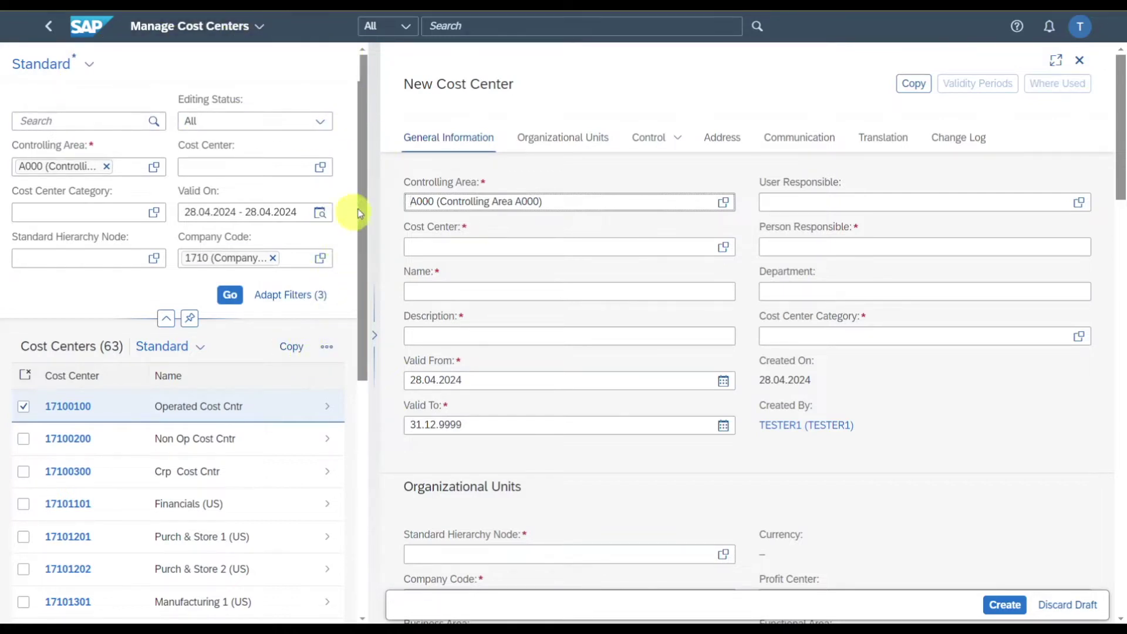
pyautogui.scroll(-1, 362, 221)
pyautogui.scroll(-5, 361, 216)
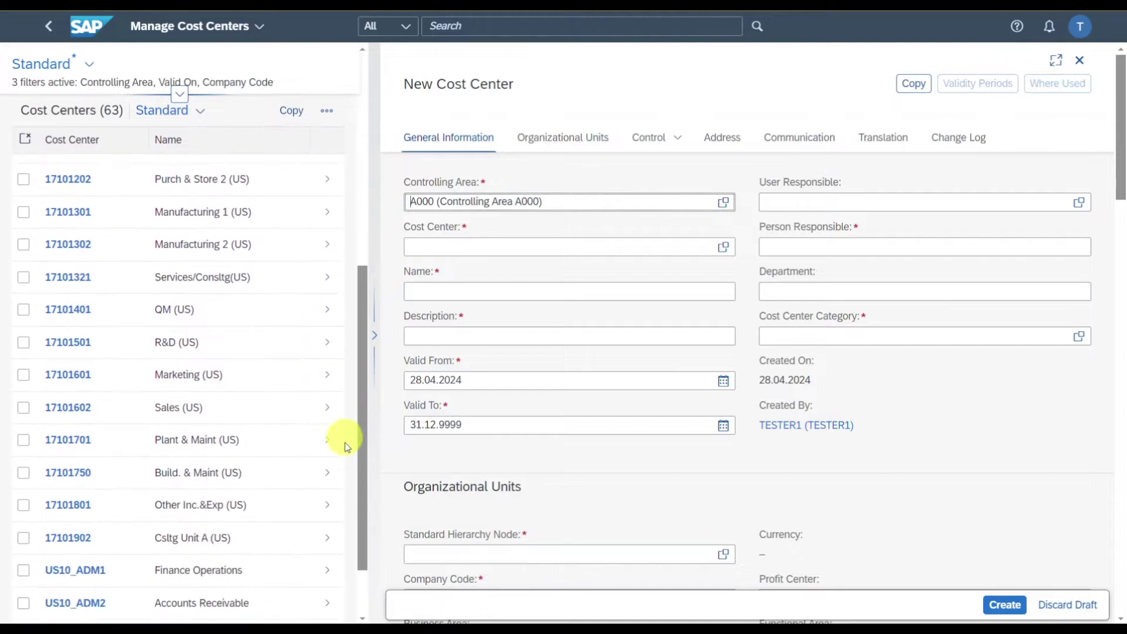
pyautogui.scroll(5, 361, 376)
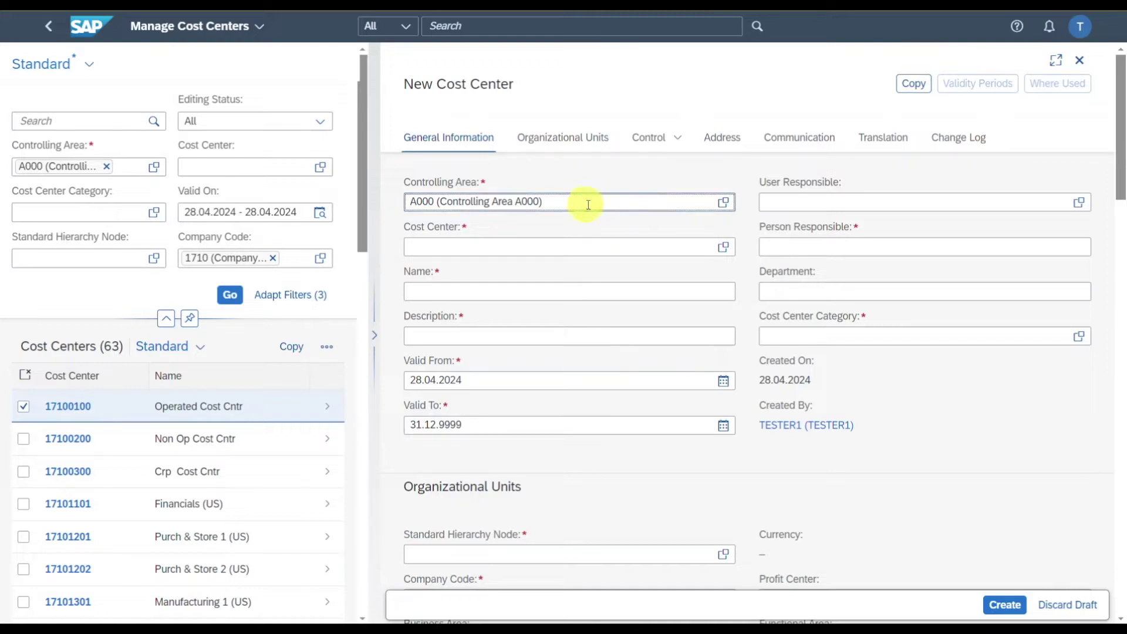
# Step: Enter 17101903 as the new cost center number and verify it
pyautogui.click(813, 202)
pyautogui.click(808, 201)
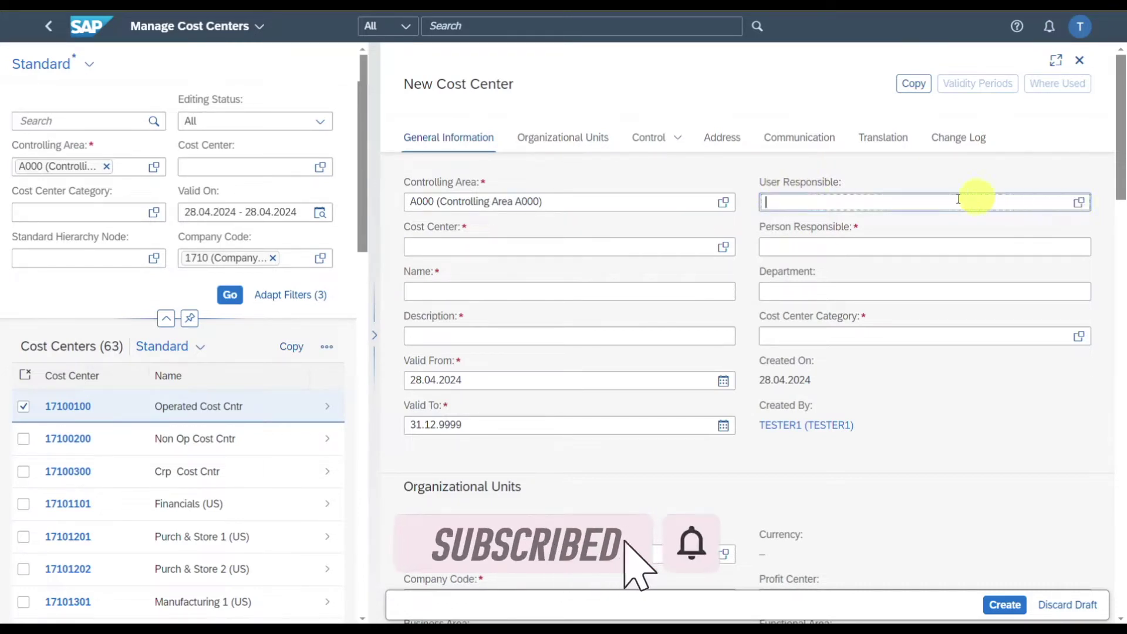
pyautogui.click(559, 247)
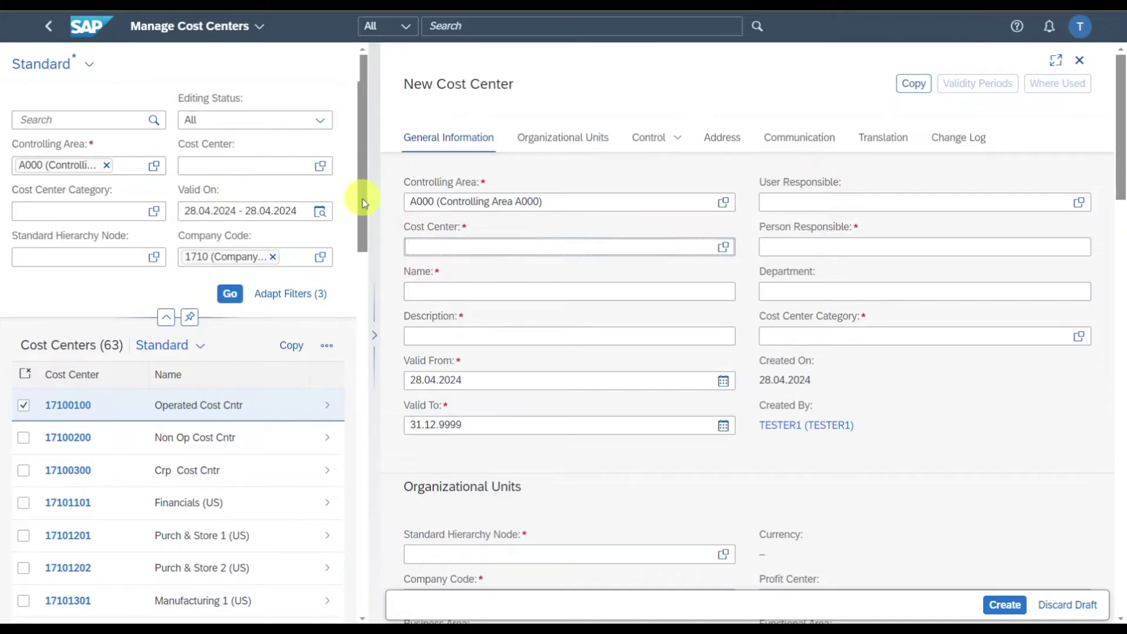
pyautogui.moveTo(361, 199); pyautogui.dragTo(369, 441)
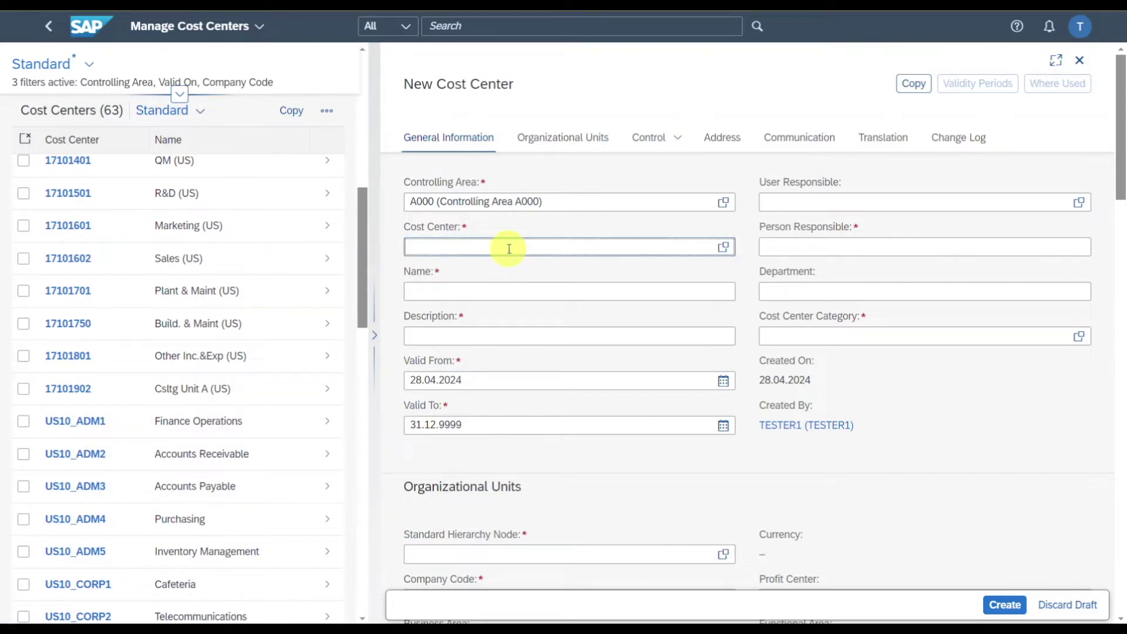
pyautogui.write('10')
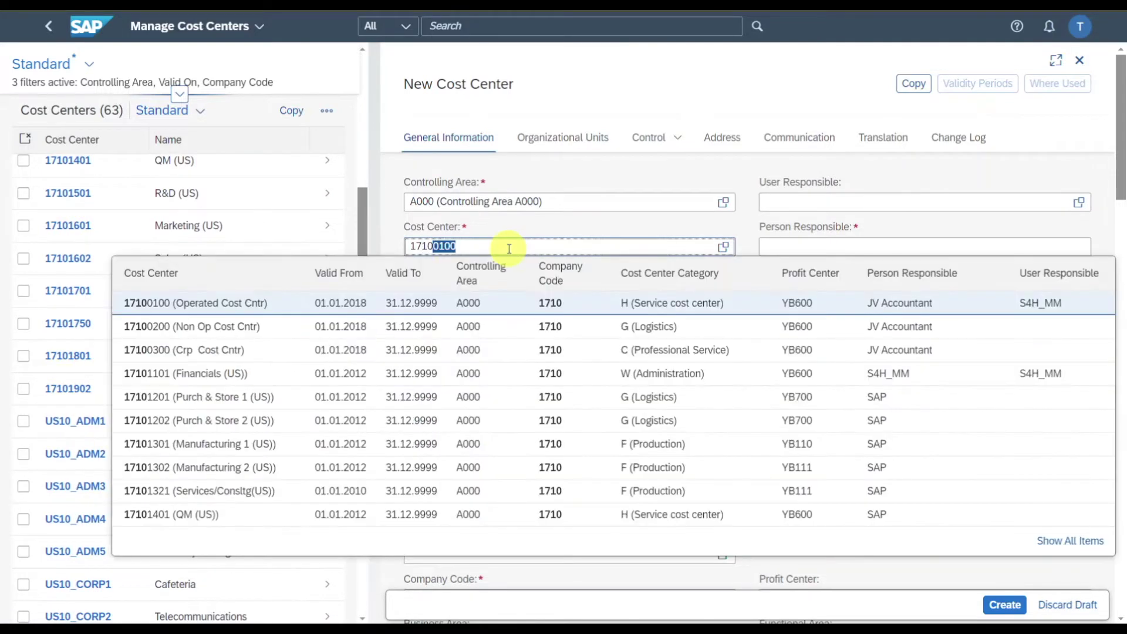
pyautogui.write('1903')
pyautogui.press('Tab')
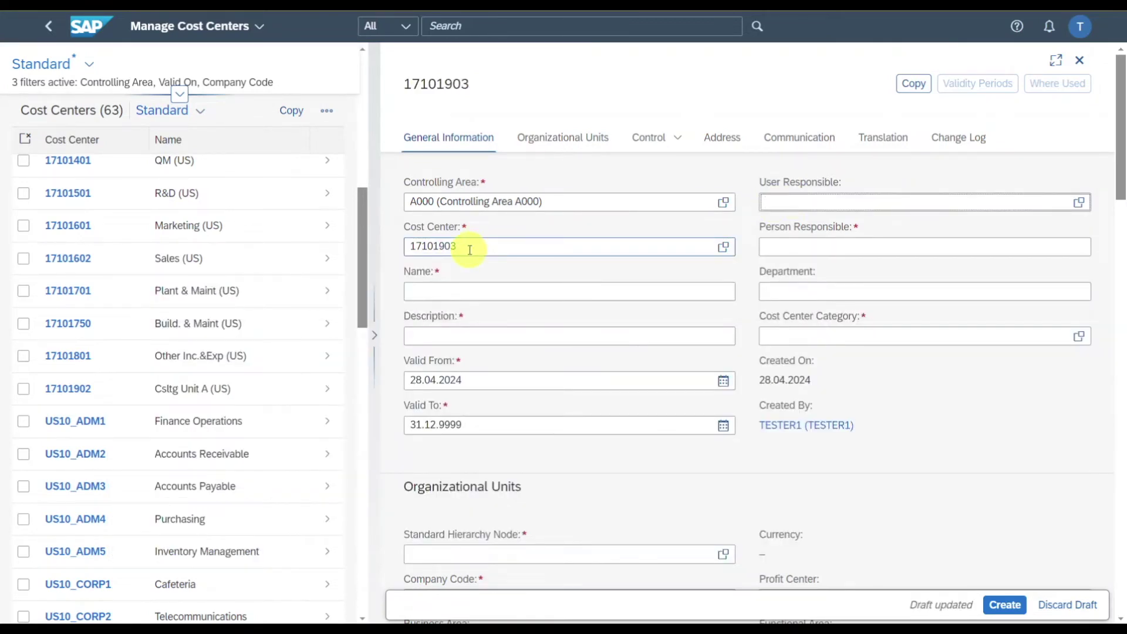
pyautogui.click(432, 246)
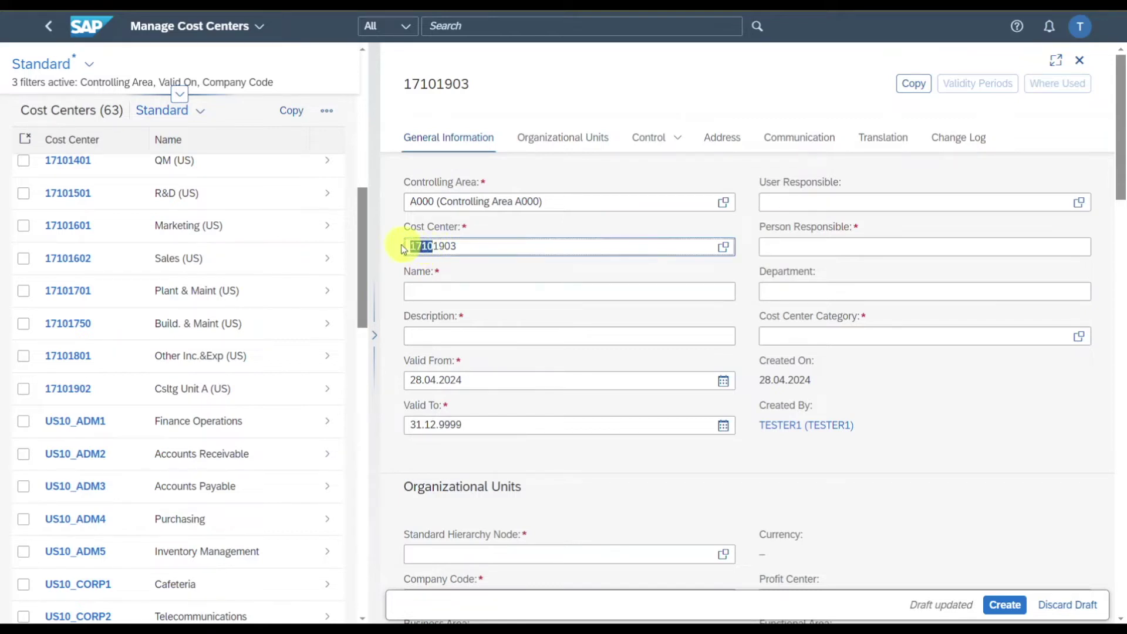
pyautogui.click(487, 248)
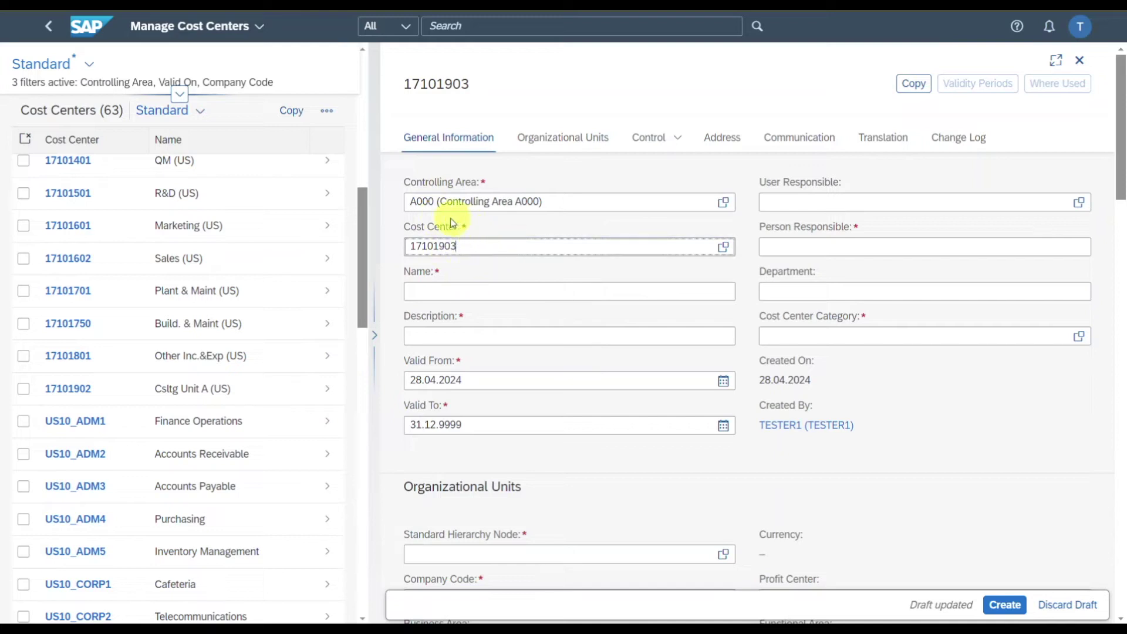
pyautogui.moveTo(457, 246); pyautogui.dragTo(421, 252)
pyautogui.click(420, 245)
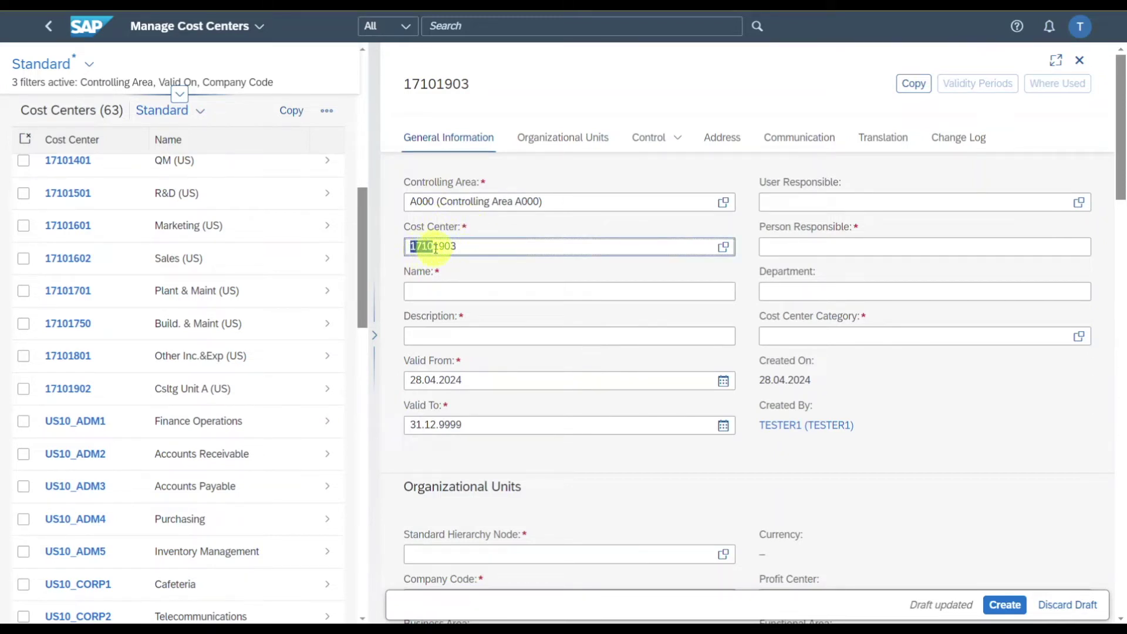
pyautogui.click(861, 231)
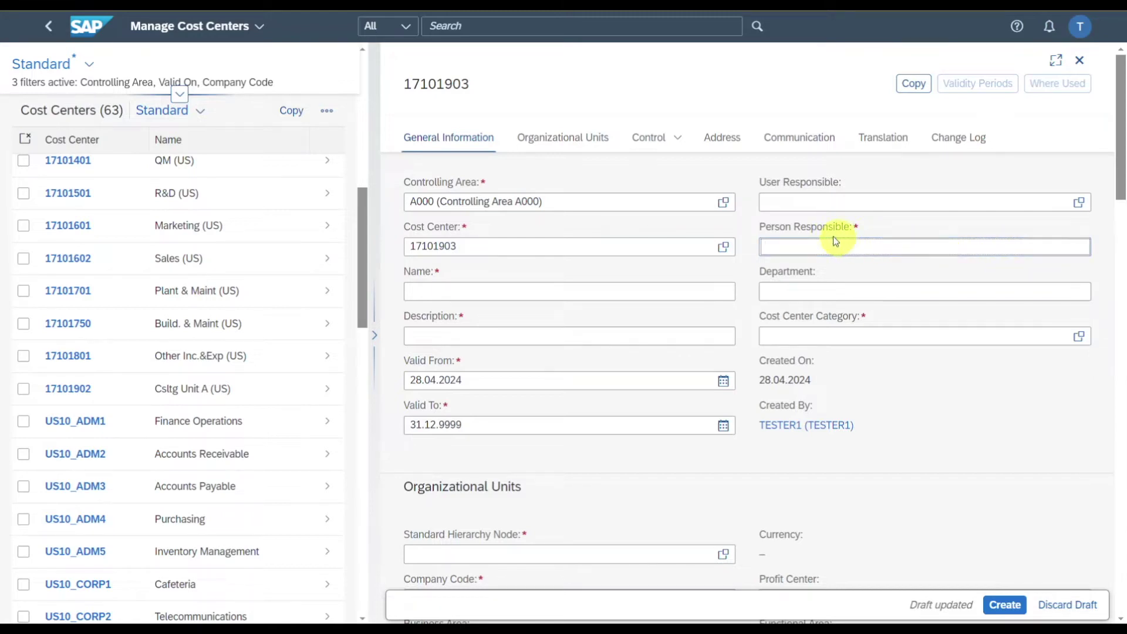
# Step: Enter the person responsible and name the cost center 'Csltg Unit B (US)'
pyautogui.tripleClick(762, 227)
pyautogui.click(763, 227)
pyautogui.moveTo(761, 228); pyautogui.dragTo(848, 243)
pyautogui.click(844, 247)
pyautogui.click(673, 296)
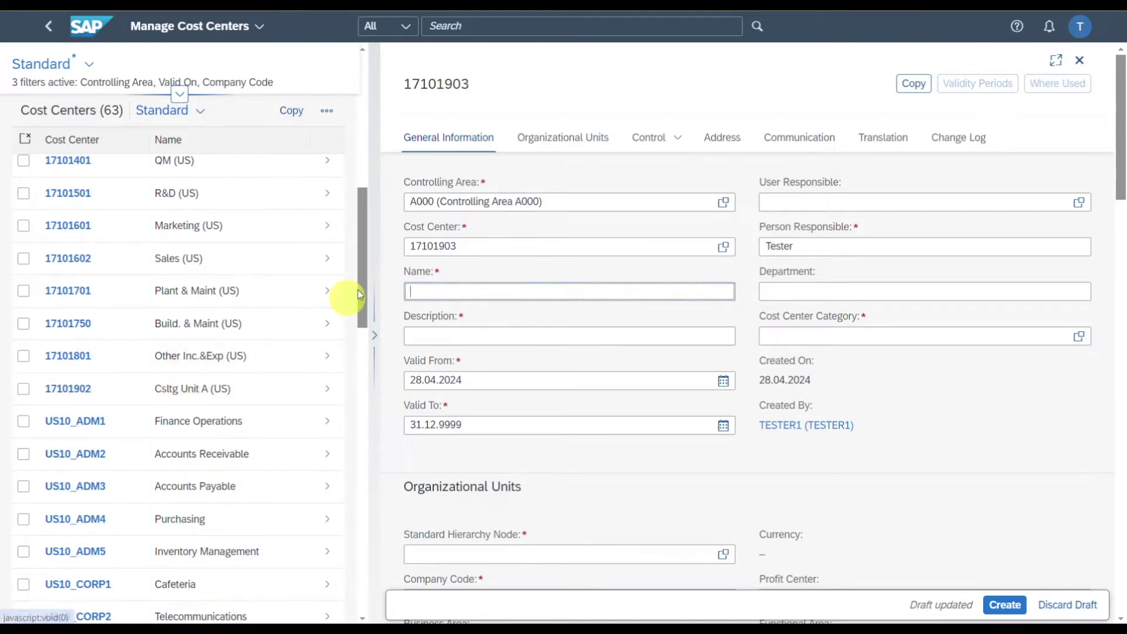
pyautogui.write('Csltg Unit B (US')
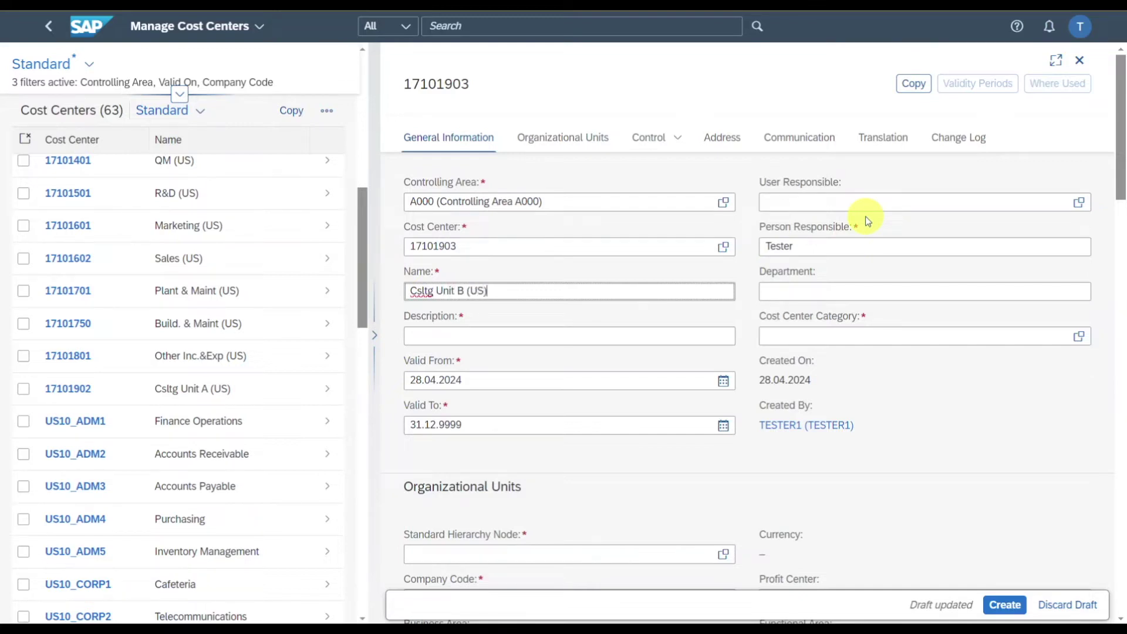
pyautogui.click(801, 292)
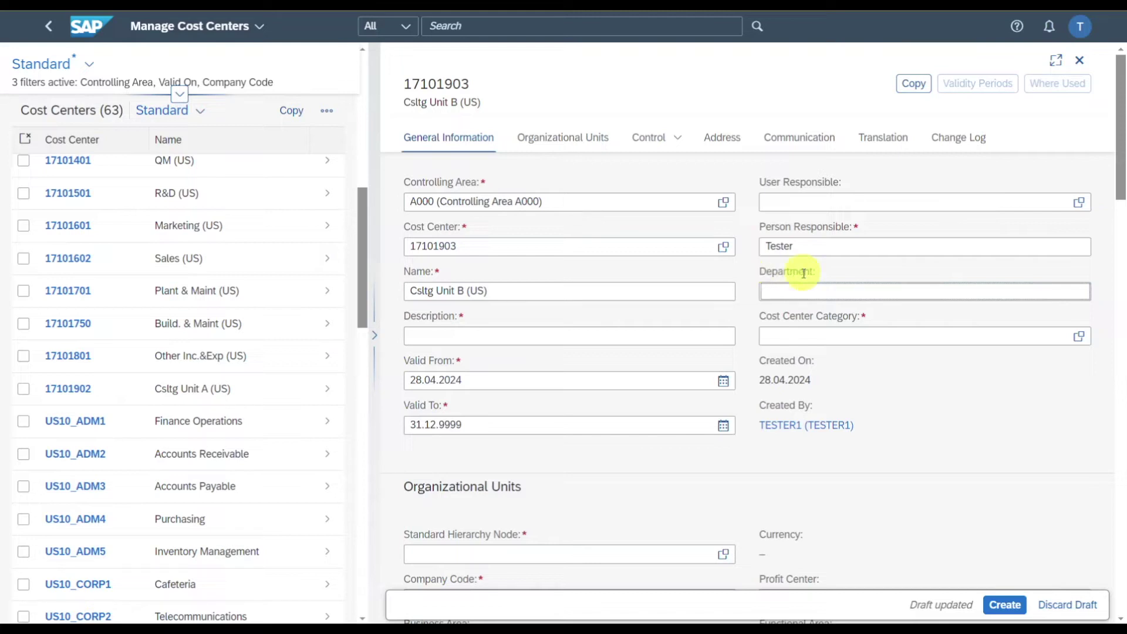
# Step: Copy the name 'Csltg Unit B (US)' into the Description field
pyautogui.click(555, 335)
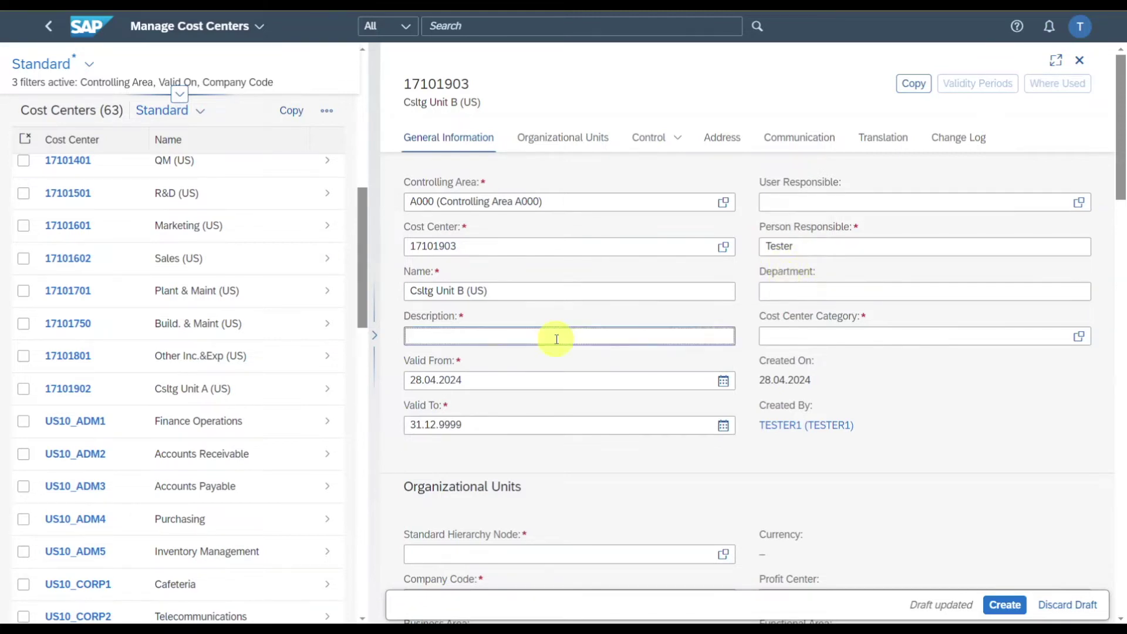
pyautogui.moveTo(505, 283); pyautogui.dragTo(381, 288)
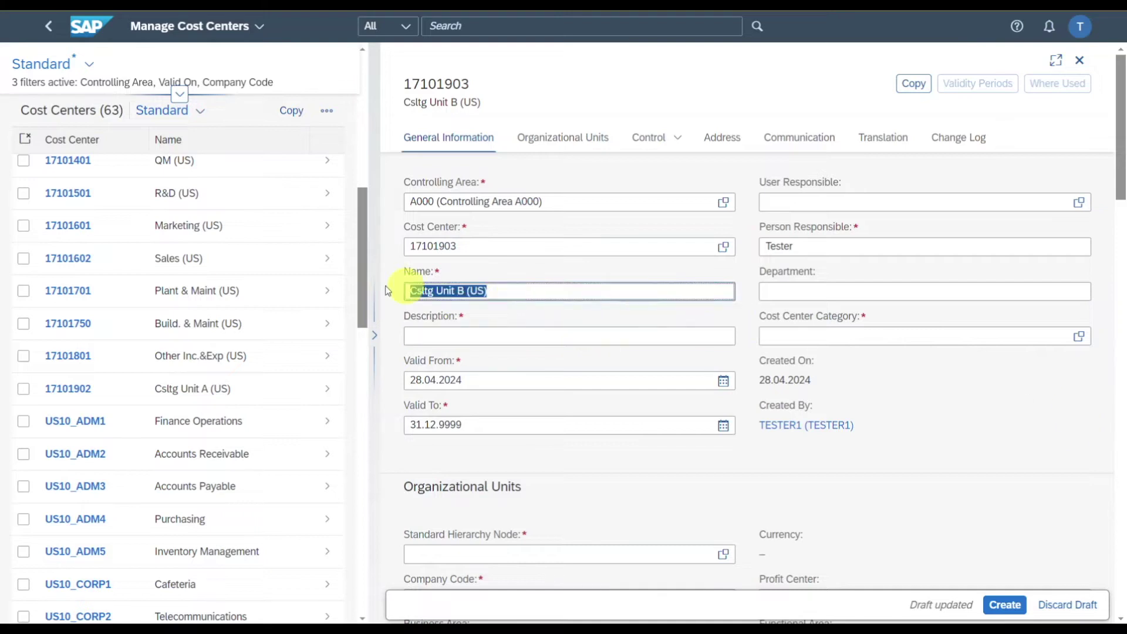
pyautogui.hotkey('ctrl', 'c')
pyautogui.click(503, 335)
pyautogui.hotkey('ctrl', 'v')
# Step: Set category L (Management) and change Valid To to 31.12.2024
pyautogui.click(868, 338)
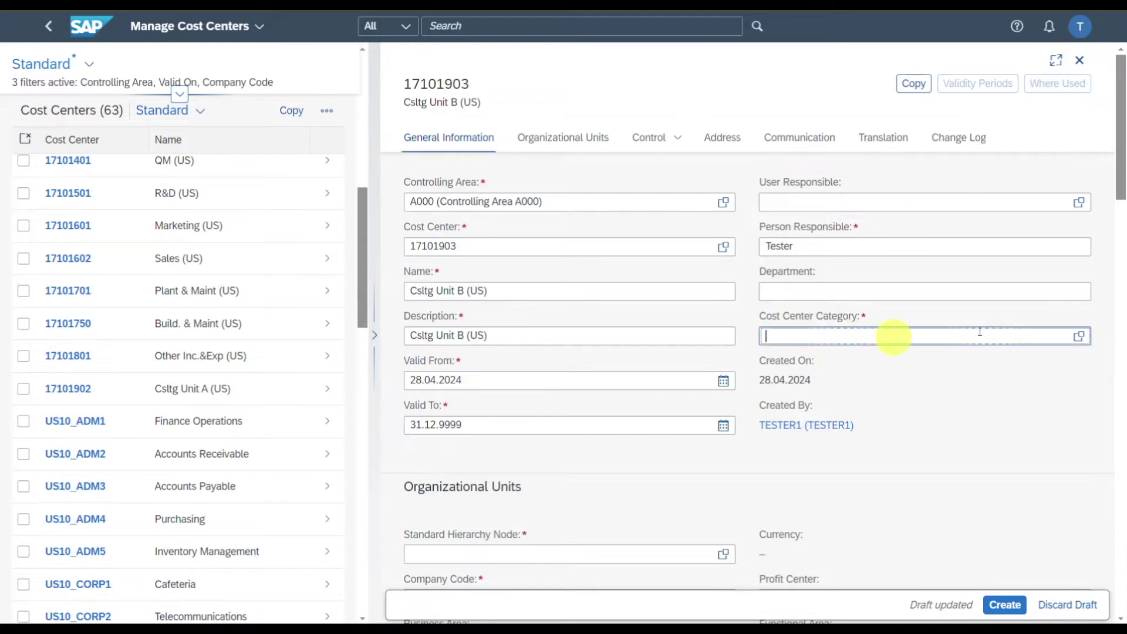
pyautogui.click(1078, 337)
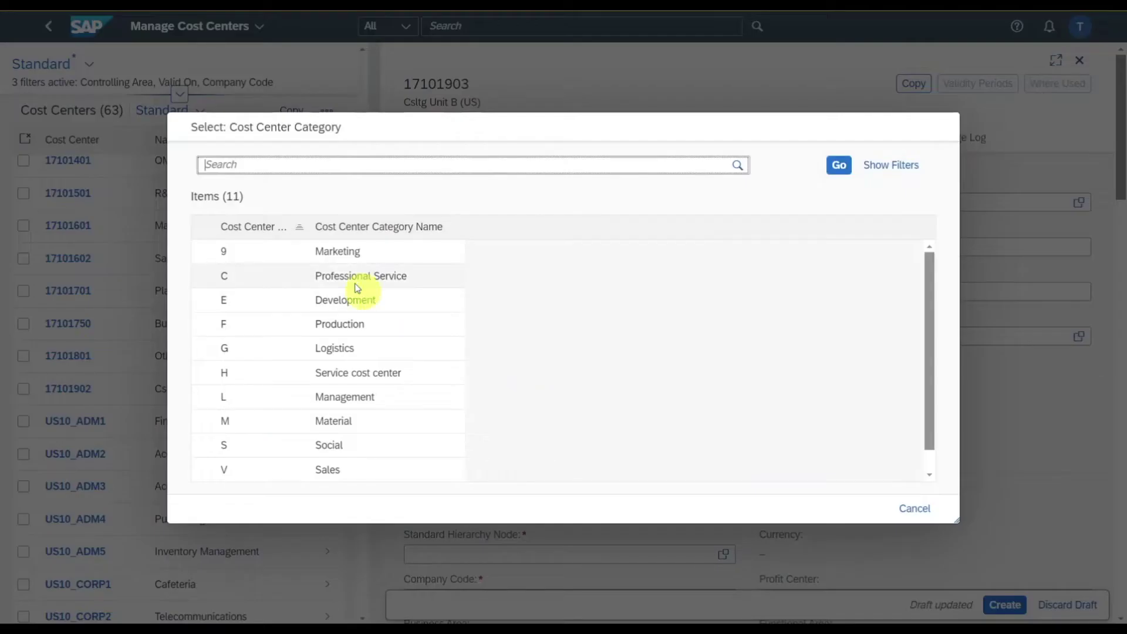
pyautogui.click(257, 405)
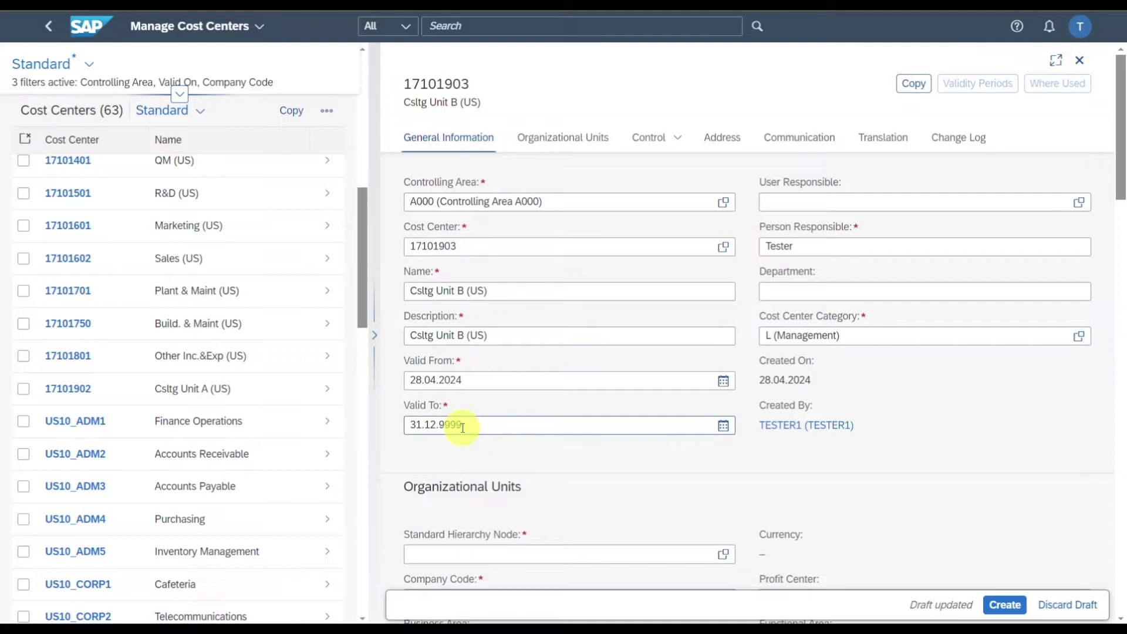
pyautogui.moveTo(478, 426); pyautogui.dragTo(389, 421)
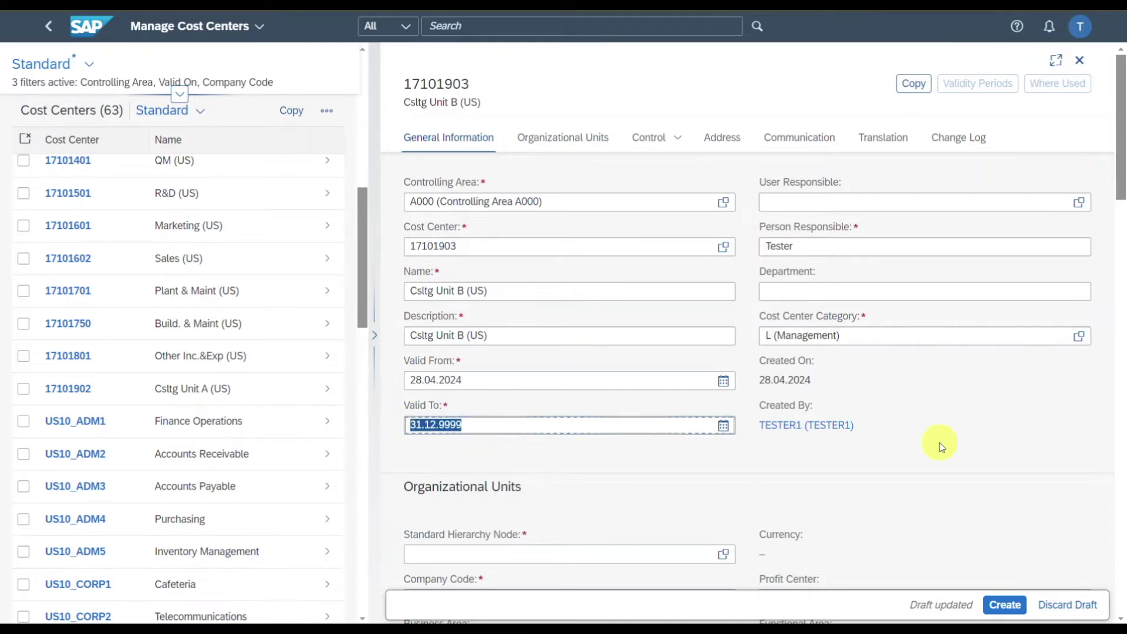
pyautogui.write('31.12.')
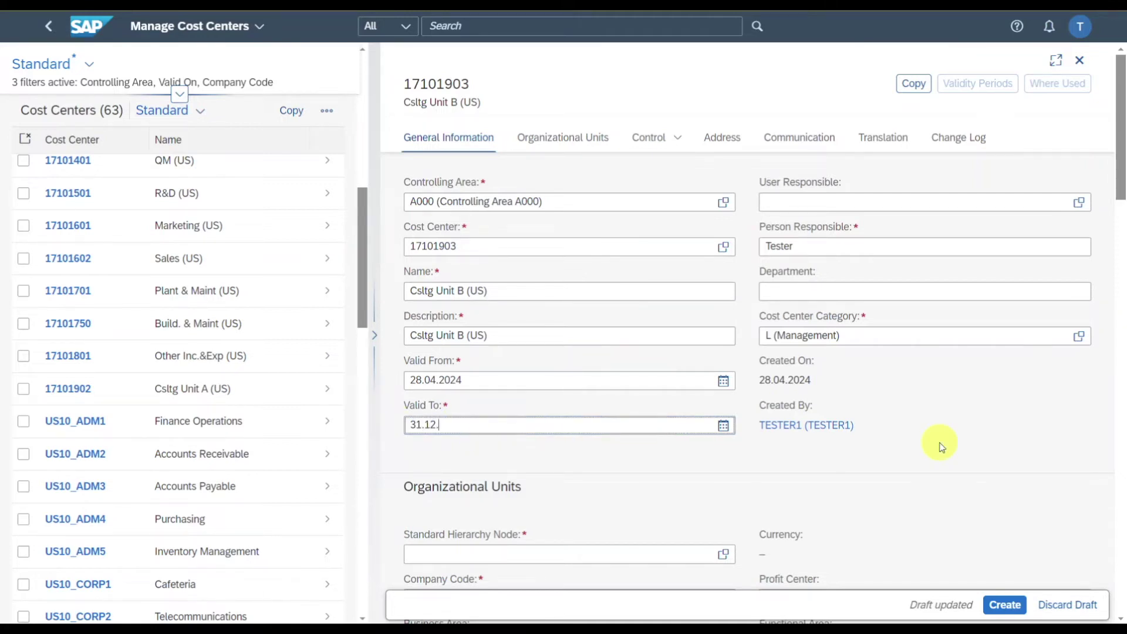
pyautogui.write('2024')
pyautogui.click(559, 137)
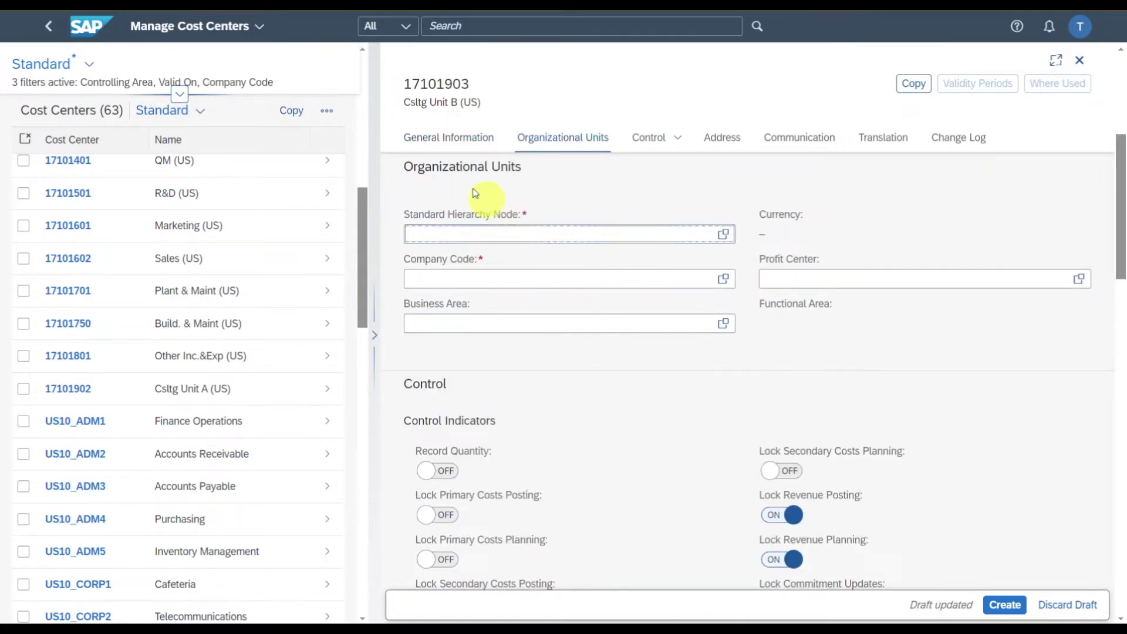
# Step: Set Standard Hierarchy Node 0001 and company code 1710
pyautogui.click(425, 232)
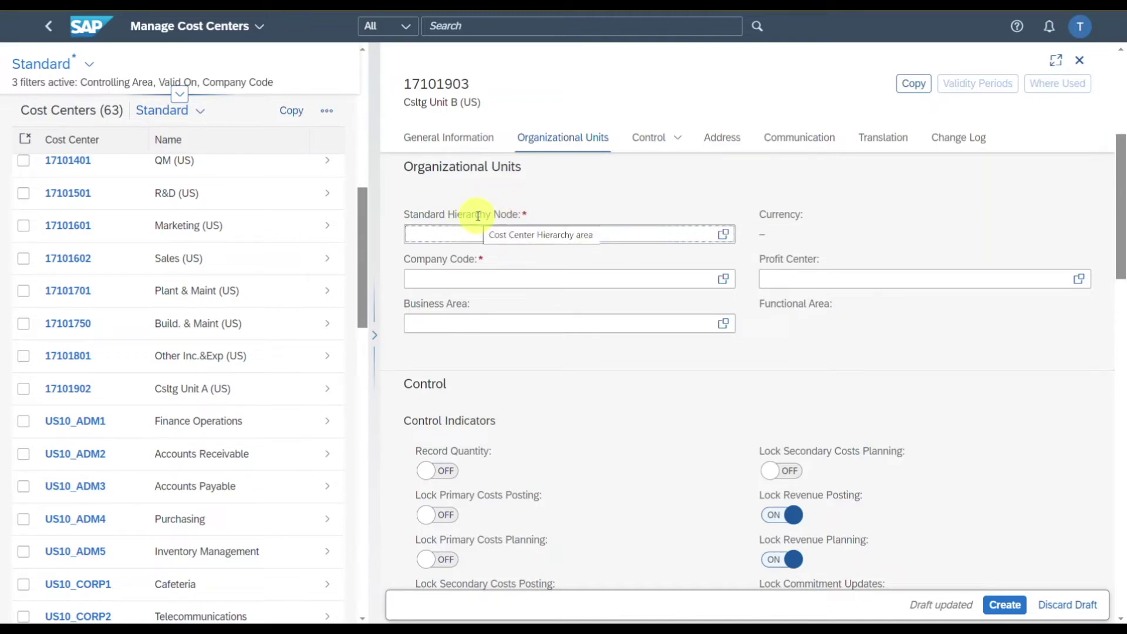
pyautogui.press('F4')
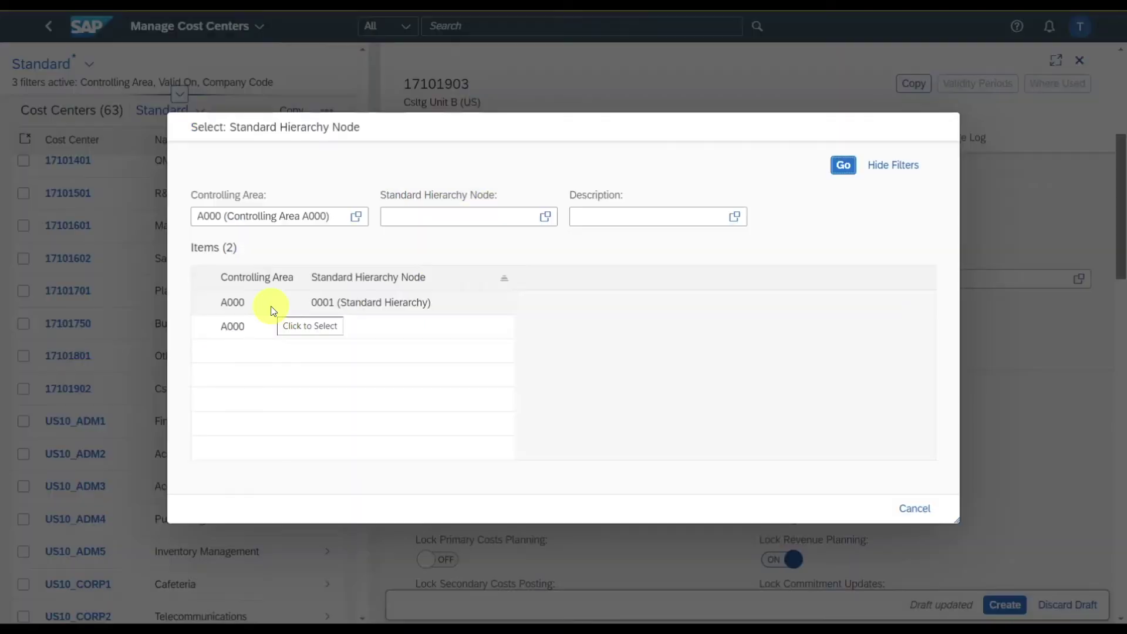
pyautogui.click(271, 305)
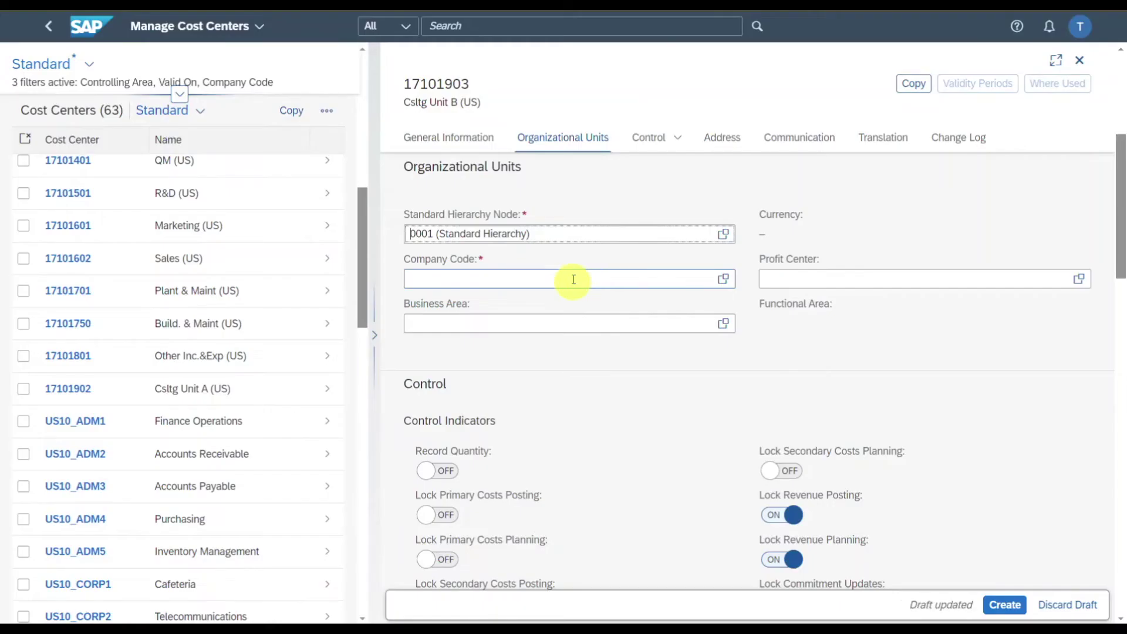
pyautogui.click(580, 277)
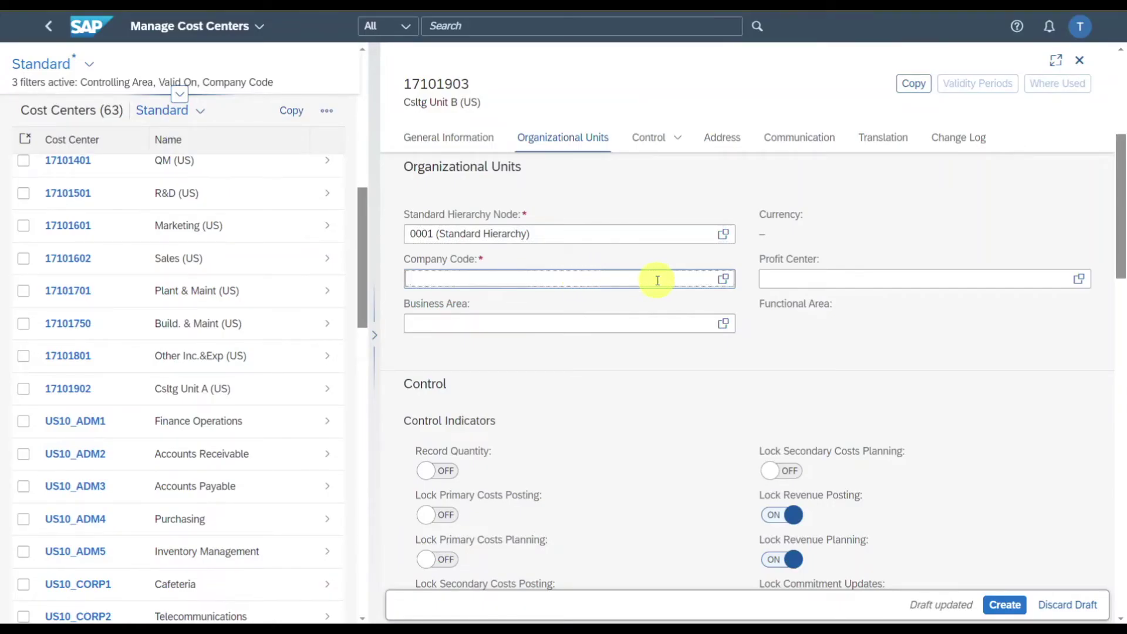
pyautogui.press('Return')
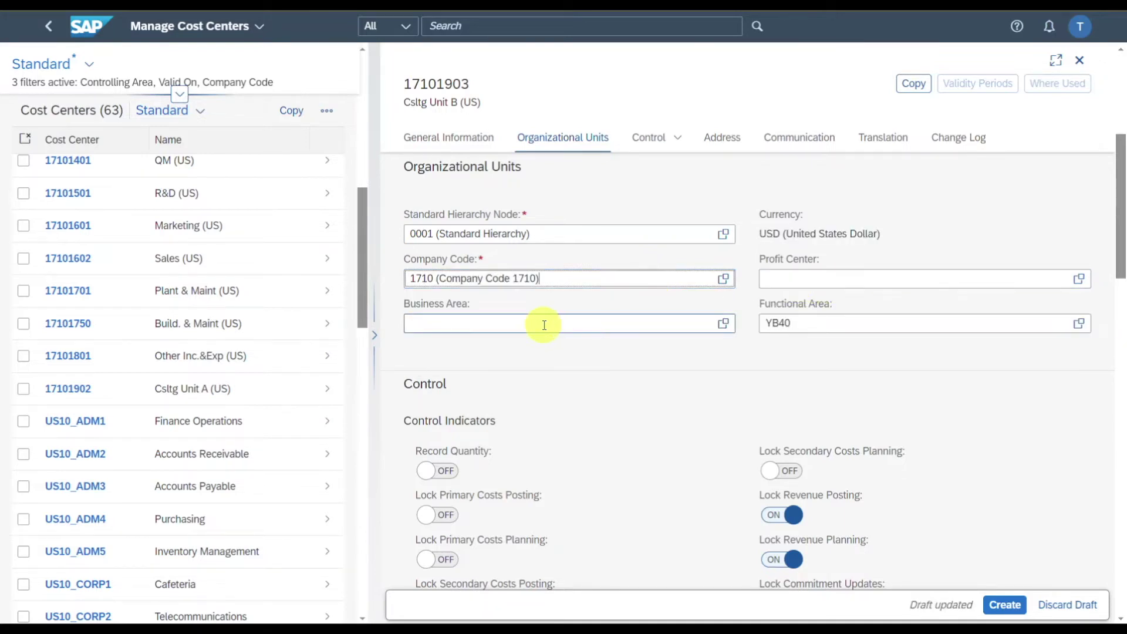
# Step: Assign profit center US10_M1_1 (Corporate Services), checking the functional area YB40
pyautogui.click(789, 280)
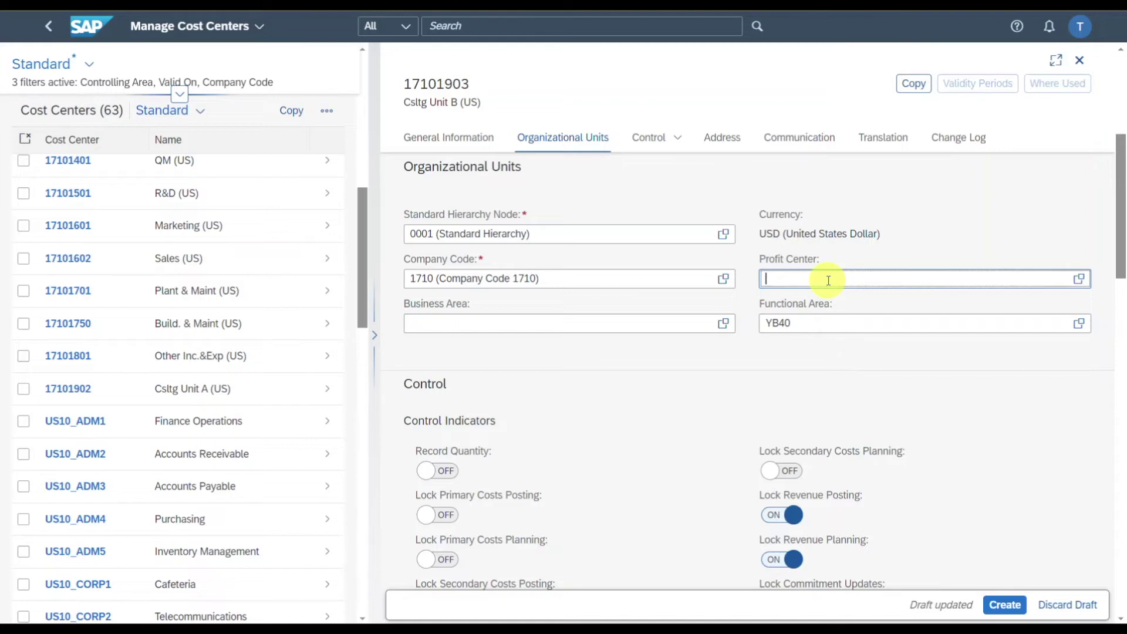
pyautogui.click(817, 326)
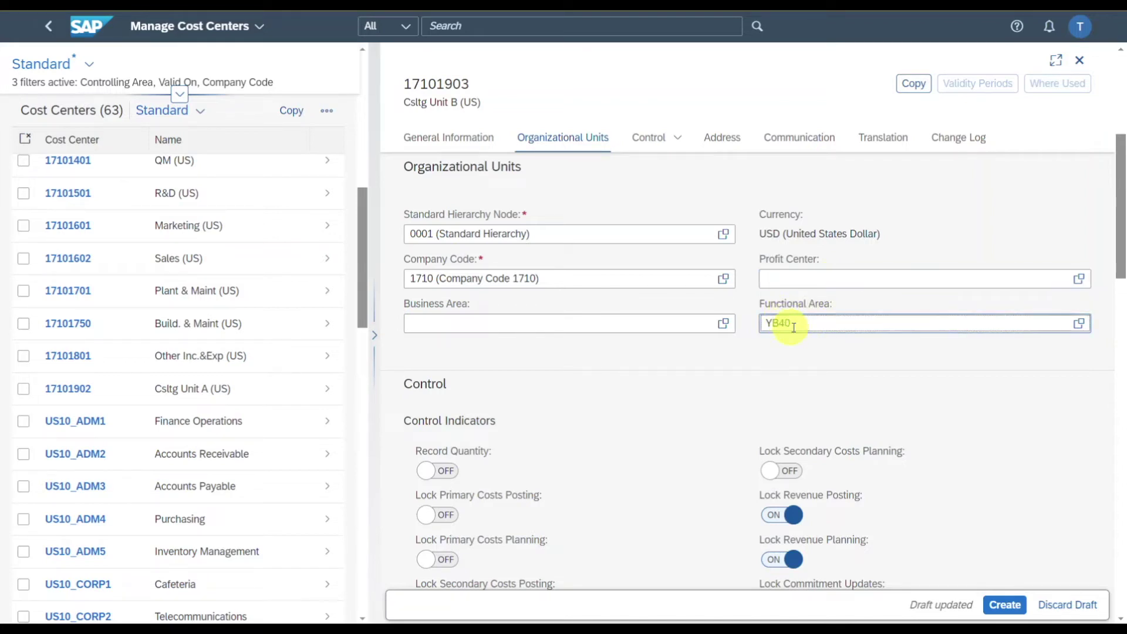
pyautogui.doubleClick(791, 329)
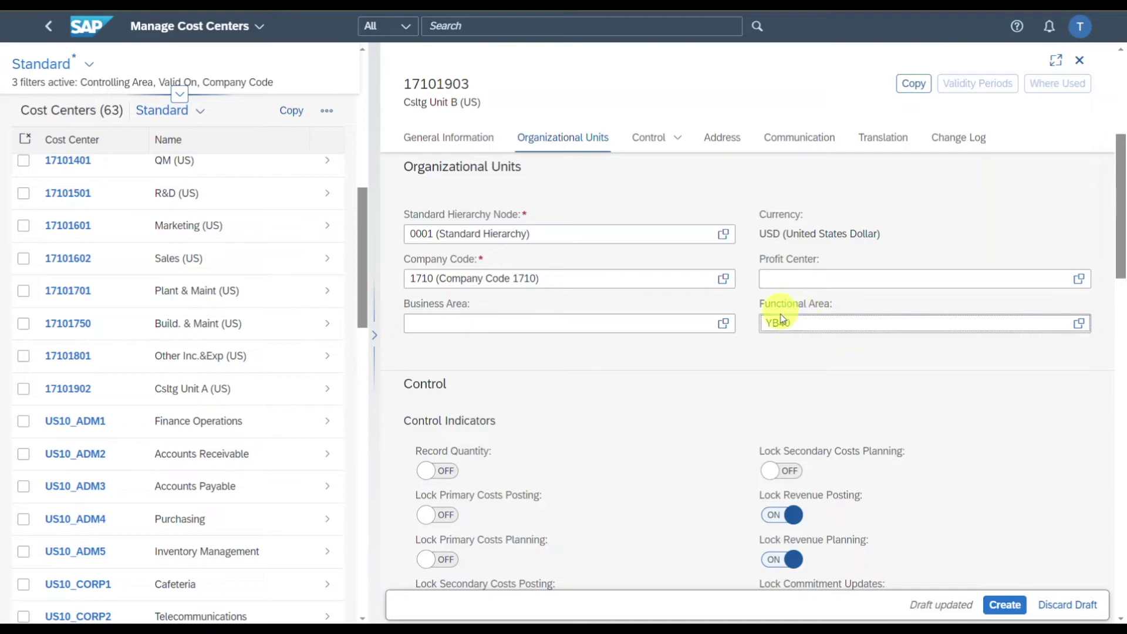
pyautogui.click(948, 279)
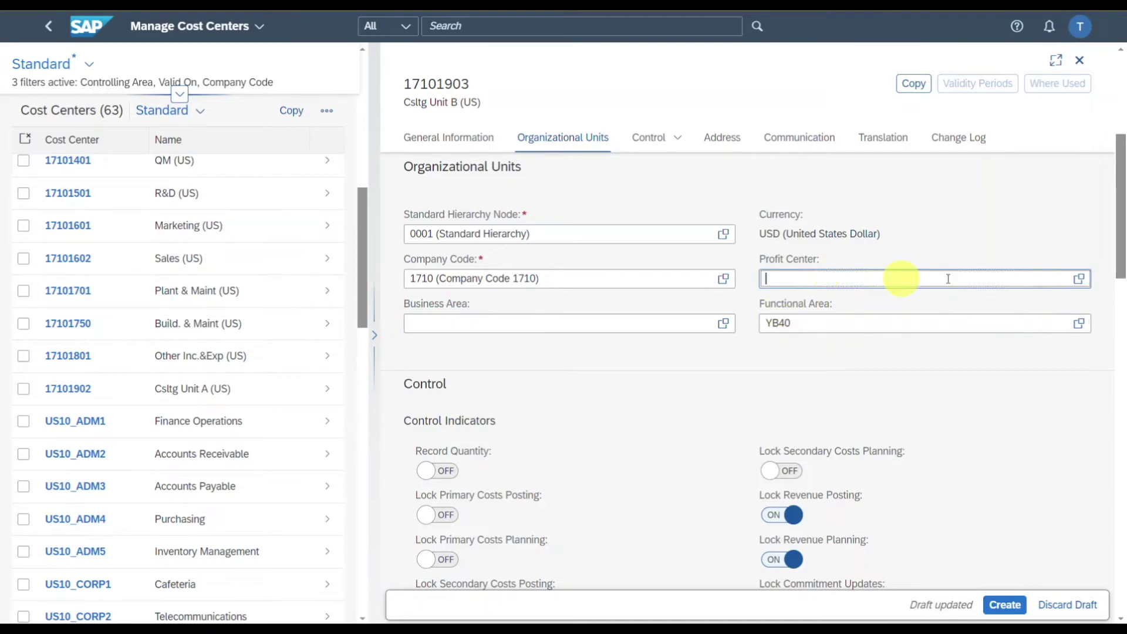
pyautogui.click(1079, 279)
pyautogui.scroll(-5, 351, 370)
pyautogui.click(351, 370)
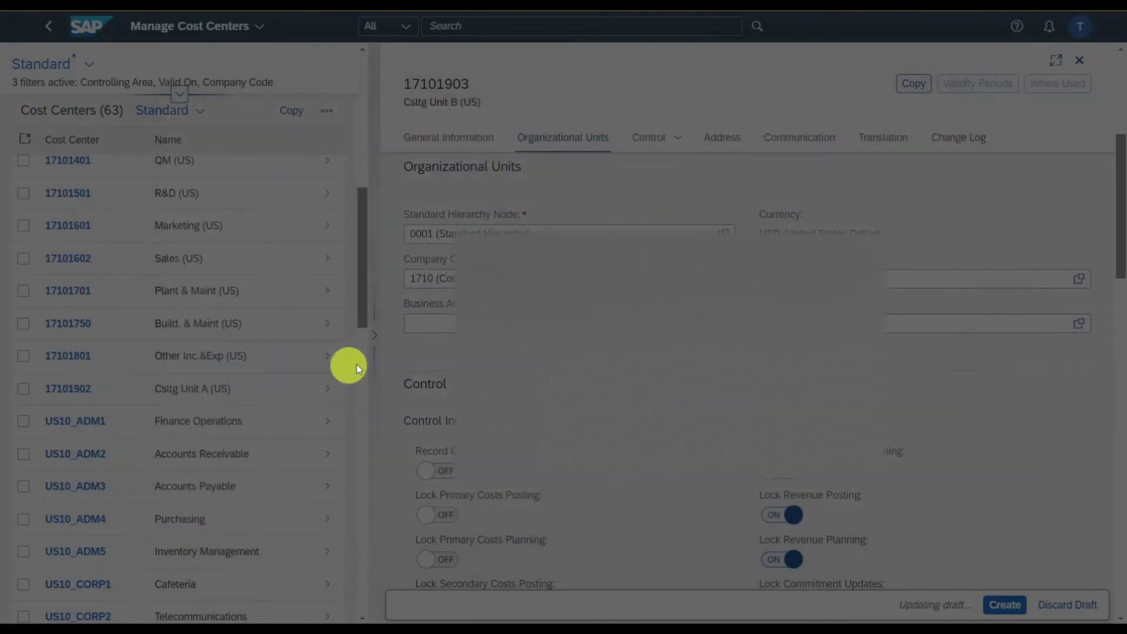
# Step: Go to the Control section and read the in-app help for Record Quantity
pyautogui.click(659, 141)
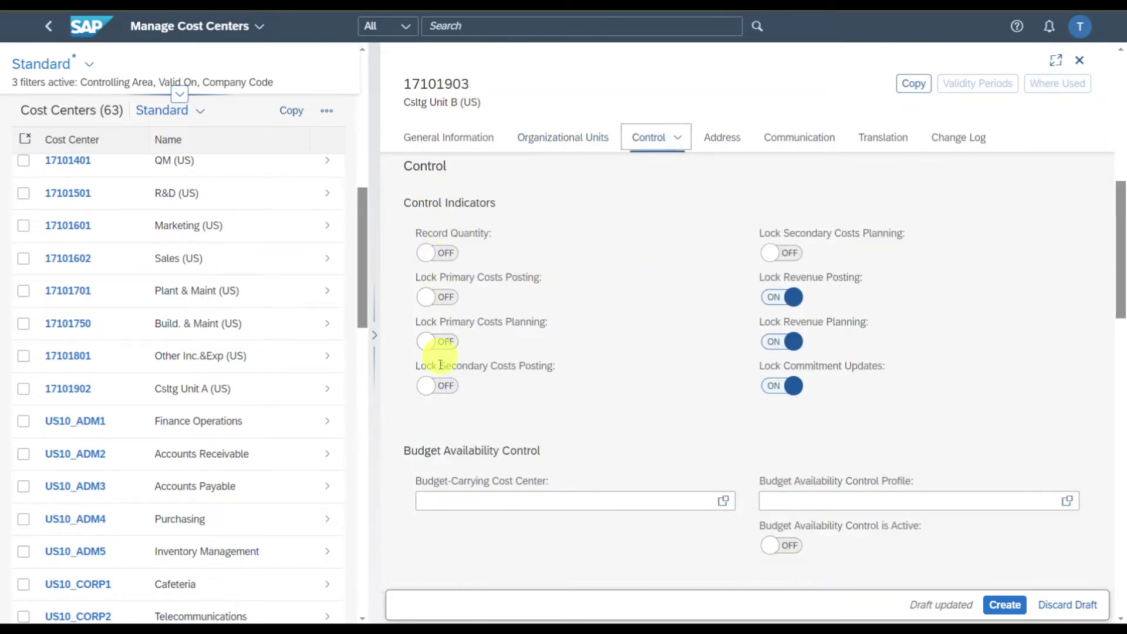
pyautogui.click(660, 281)
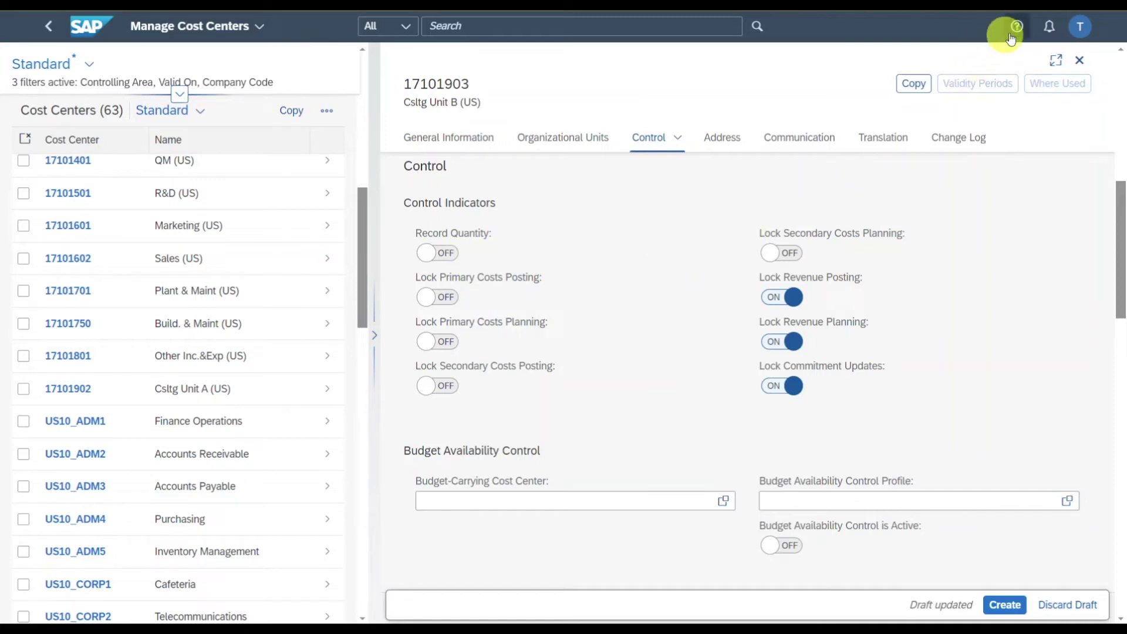
pyautogui.click(1018, 27)
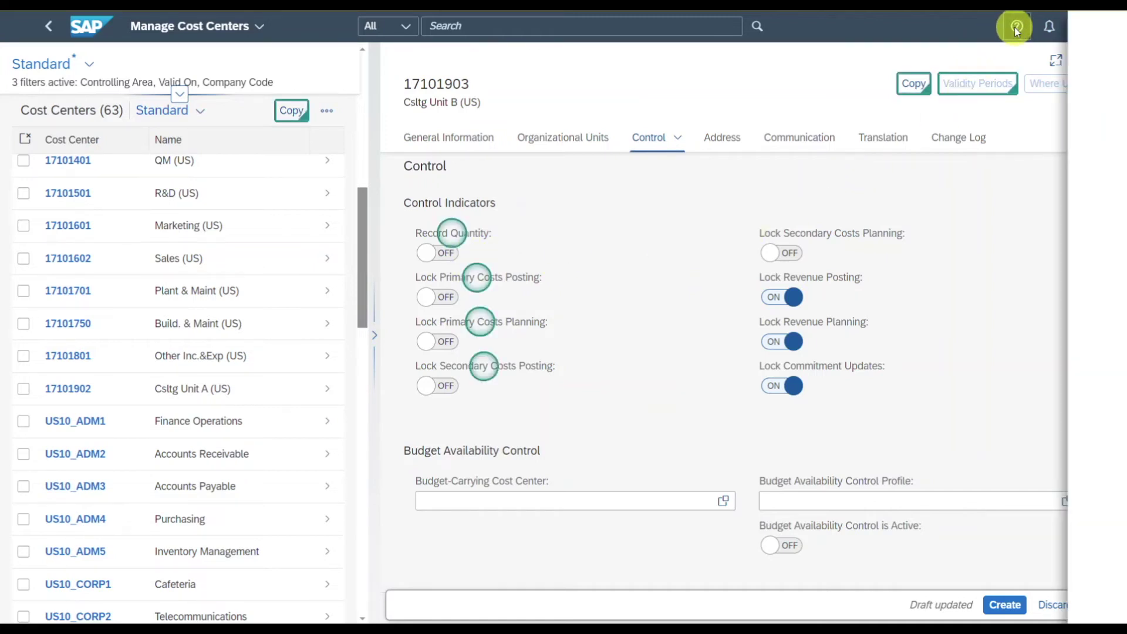
pyautogui.click(372, 231)
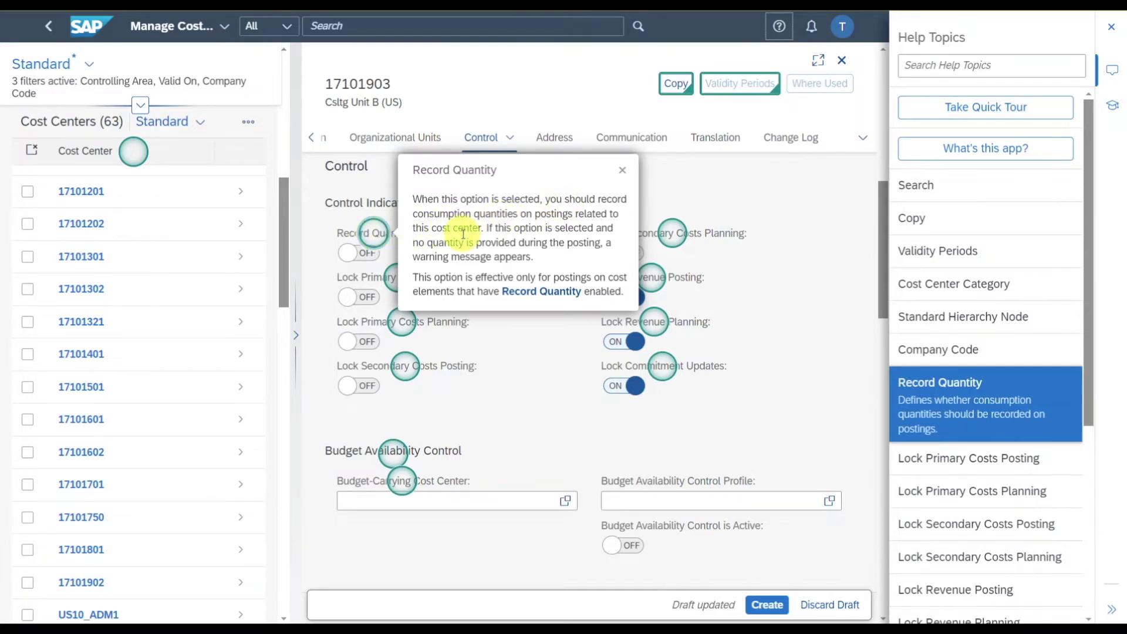
pyautogui.click(623, 172)
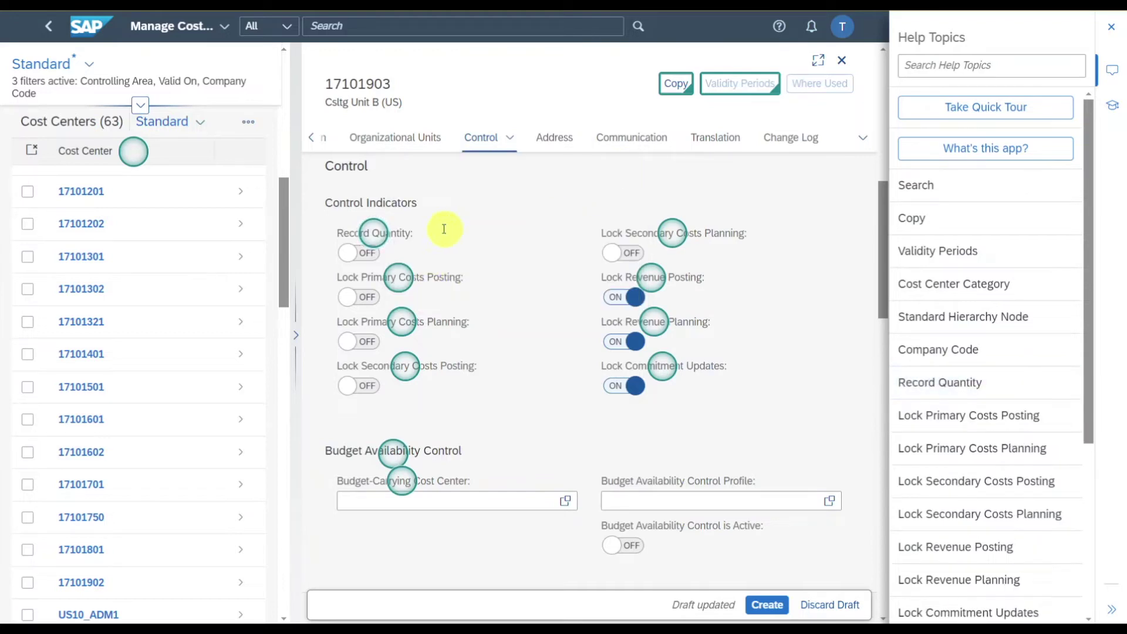
# Step: Read the help explanations for Lock Primary Costs Posting and Lock Primary Costs Planning
pyautogui.click(406, 275)
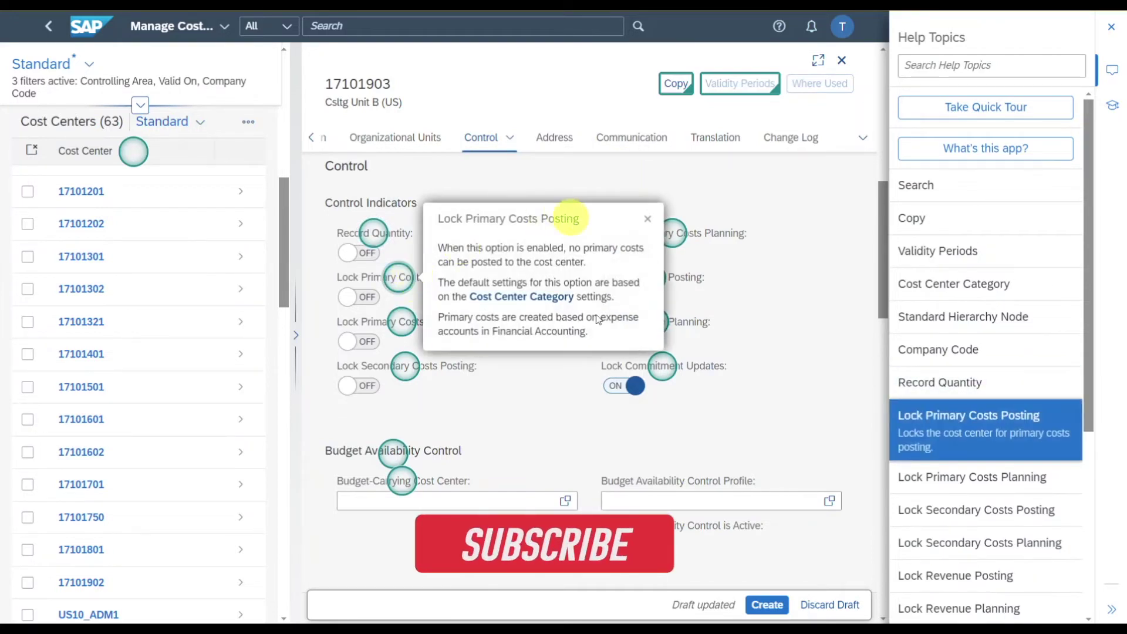
pyautogui.click(509, 311)
pyautogui.click(402, 324)
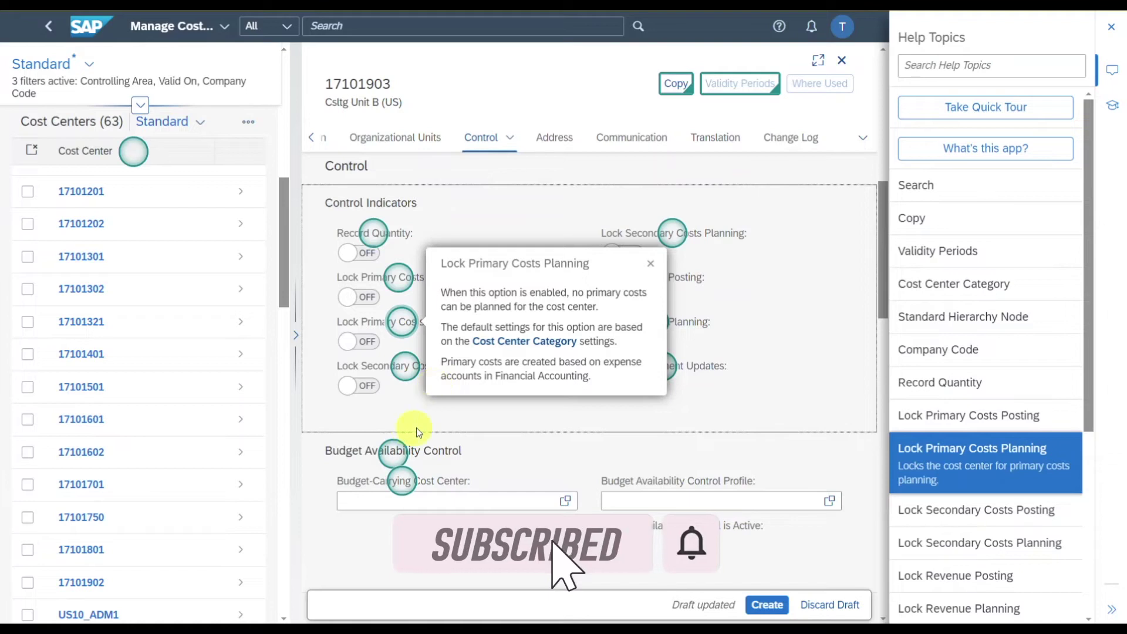
pyautogui.click(431, 392)
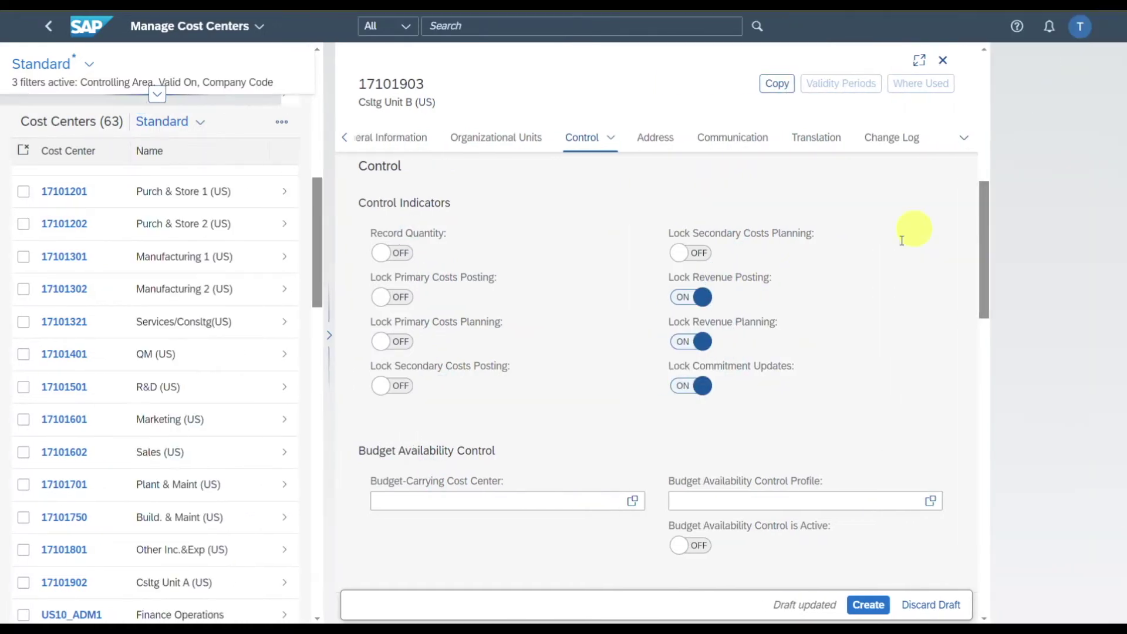
pyautogui.scroll(5, 893, 297)
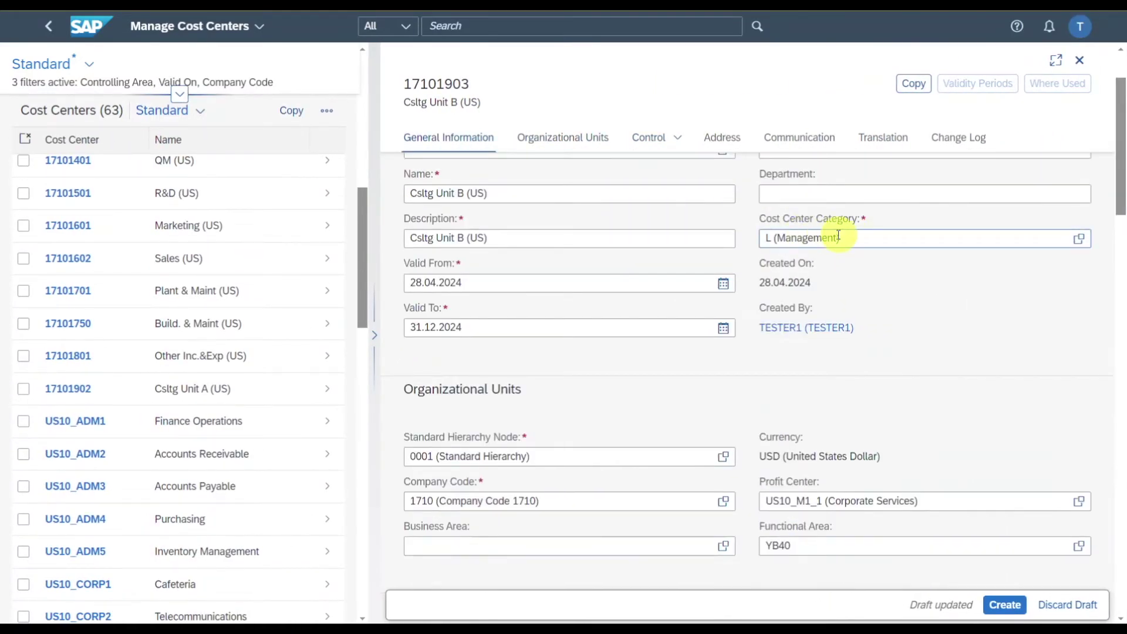
pyautogui.scroll(-5, 829, 241)
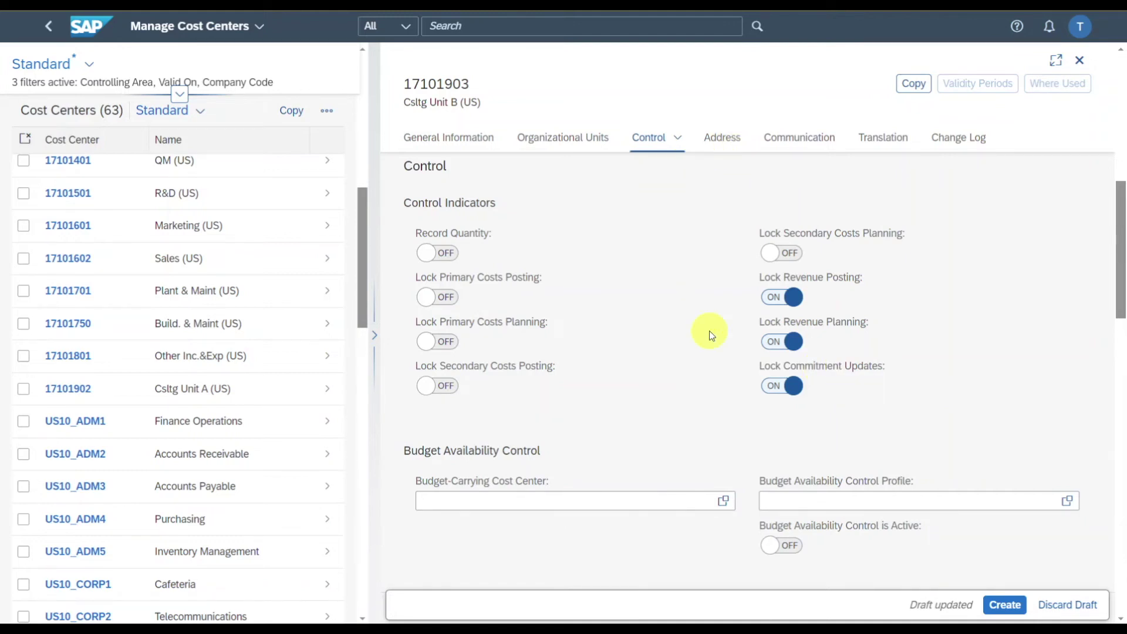
pyautogui.scroll(-3, 709, 330)
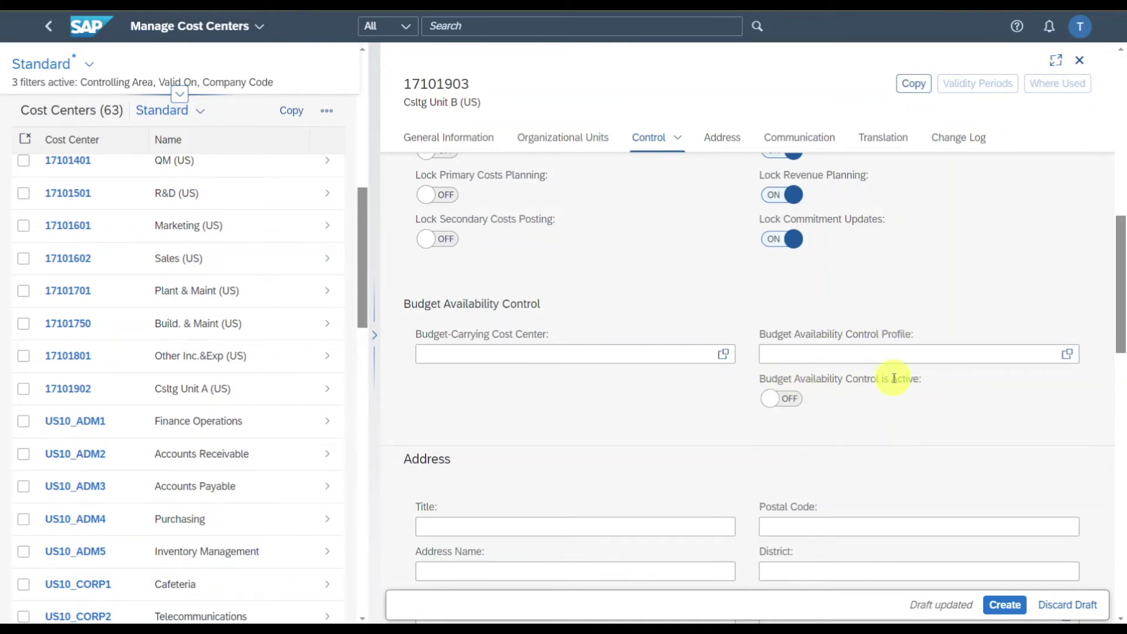
# Step: Scroll past Address and Communication to the Translation table holding the single EN entry
pyautogui.scroll(-3, 669, 370)
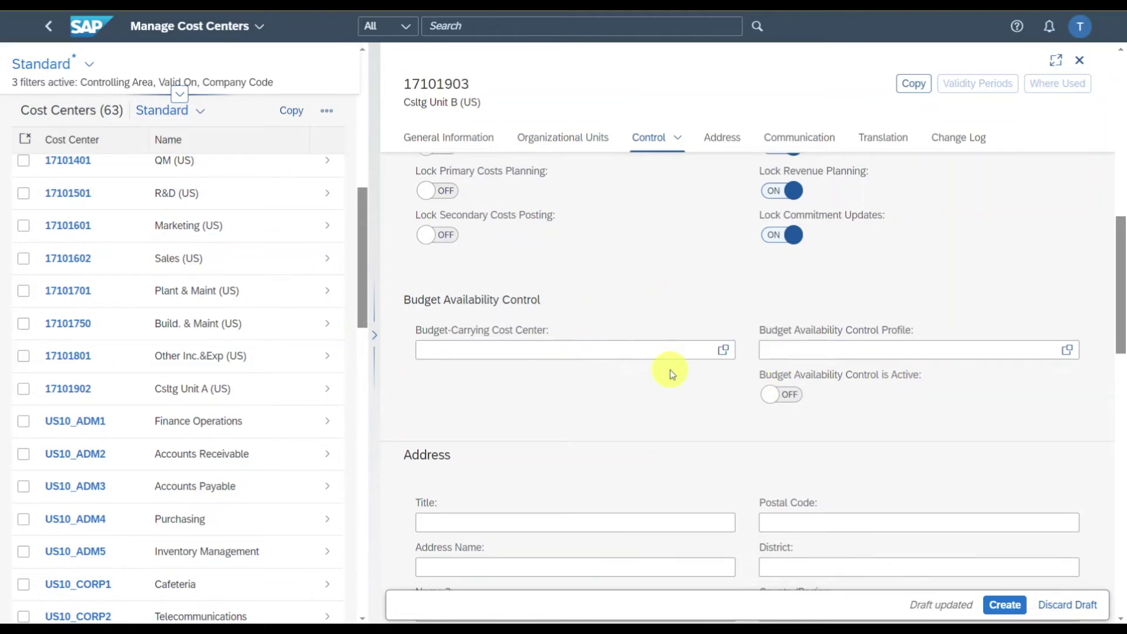
pyautogui.scroll(-2, 672, 369)
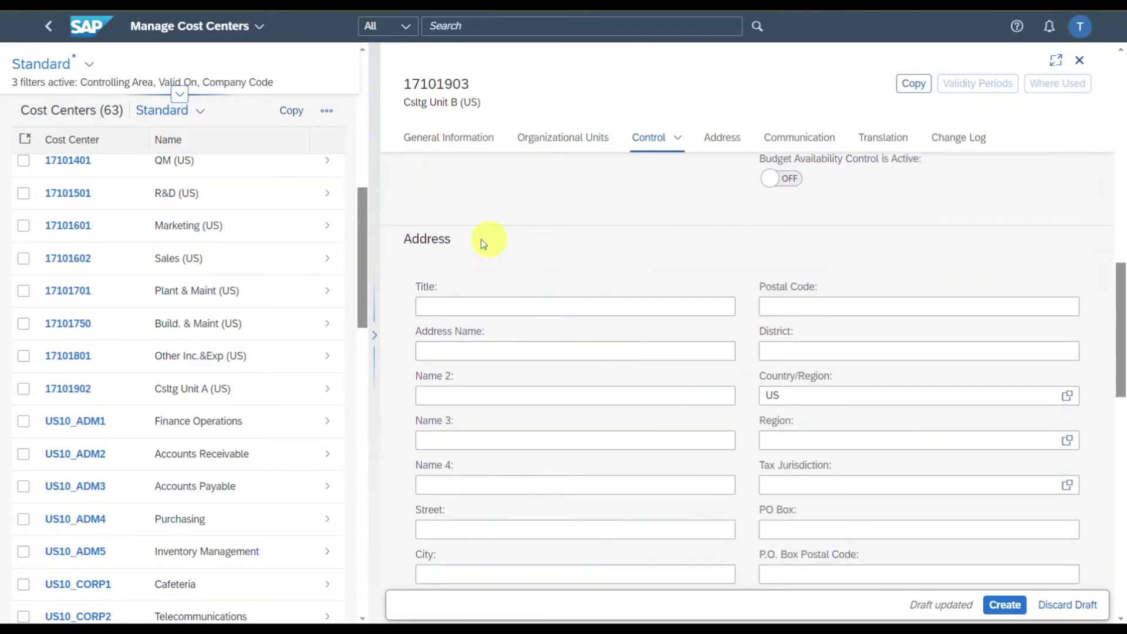
pyautogui.scroll(-2, 463, 254)
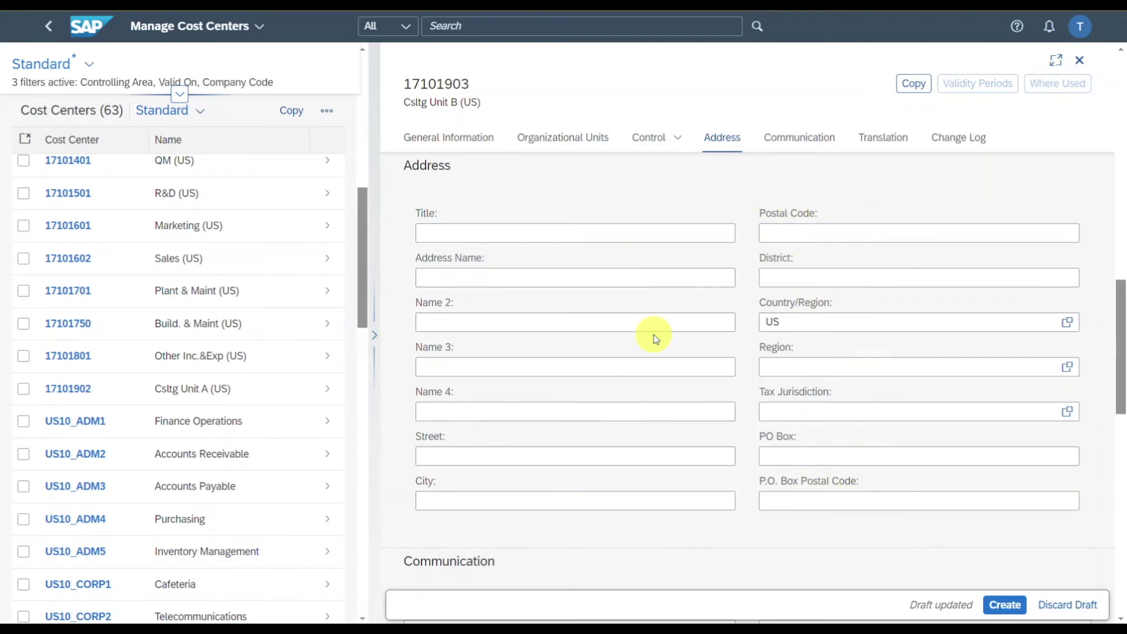
pyautogui.scroll(-6, 653, 336)
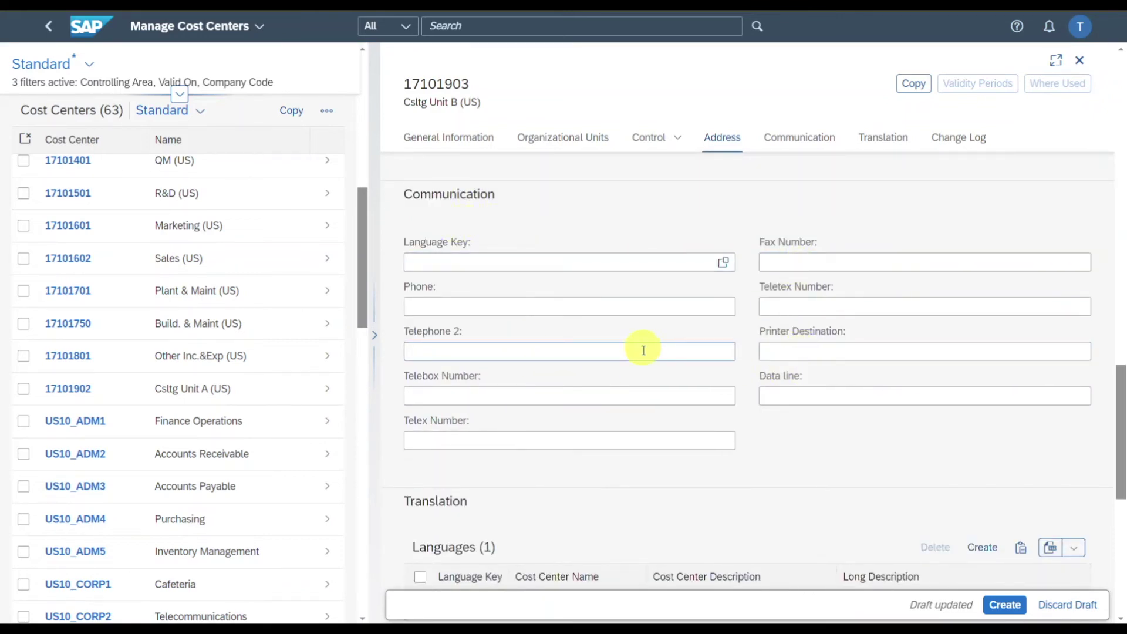
pyautogui.scroll(-1, 644, 351)
pyautogui.scroll(-2, 643, 353)
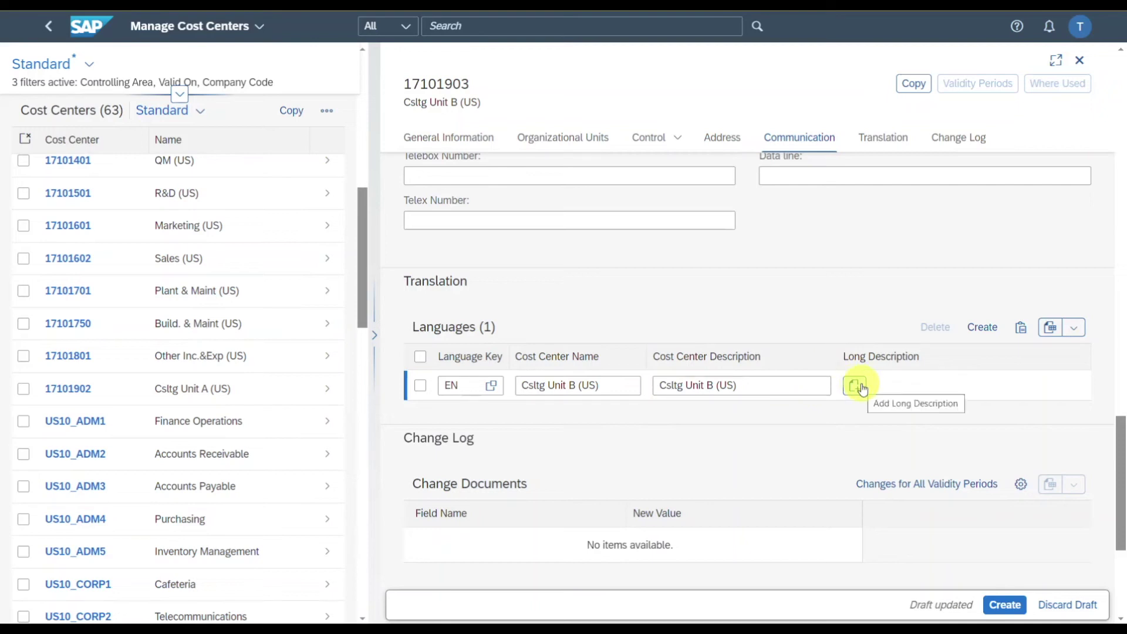
# Step: Add a PT translation named and described 'Csltg Unit B (PT)', then save cost center 17101903
pyautogui.click(981, 327)
pyautogui.click(461, 386)
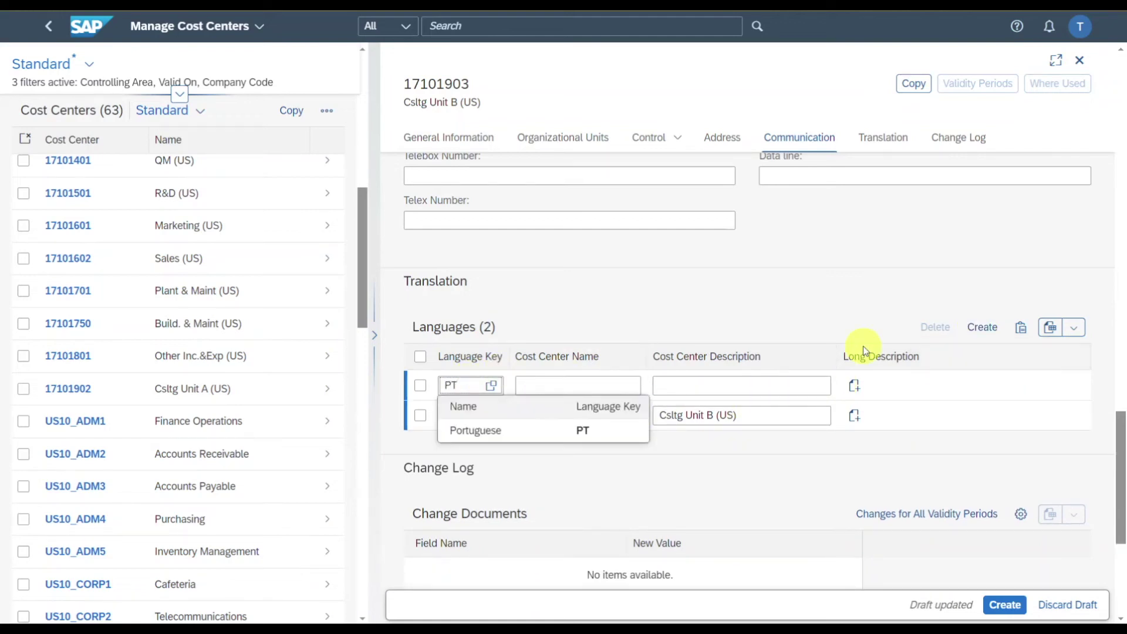
pyautogui.press('Tab')
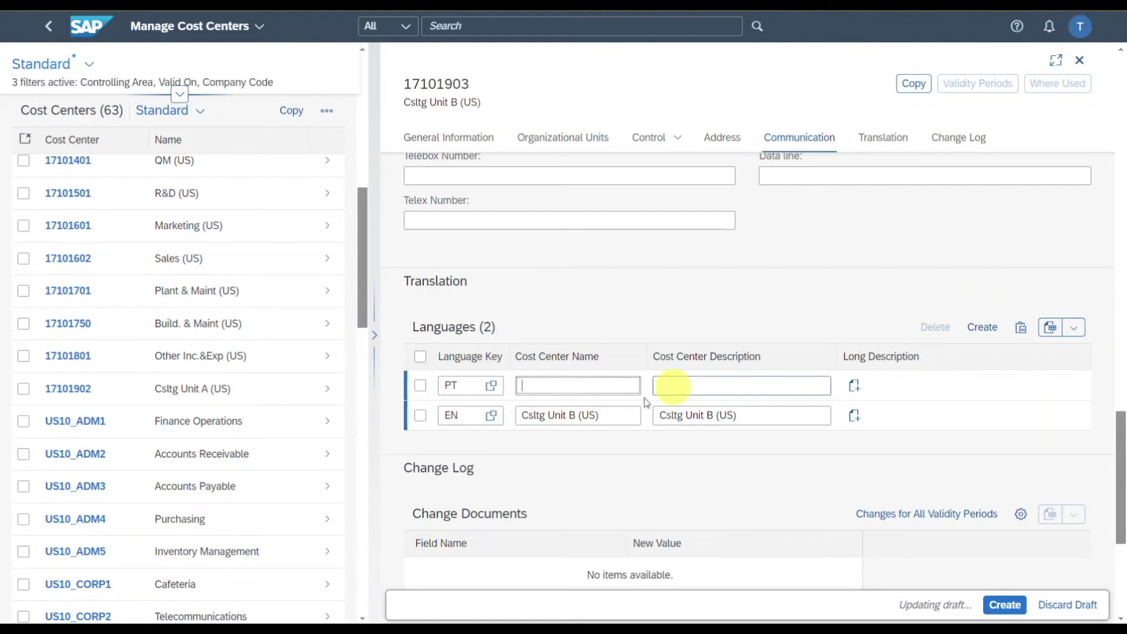
pyautogui.write('Csltg Unit B (US)')
pyautogui.doubleClick(589, 385)
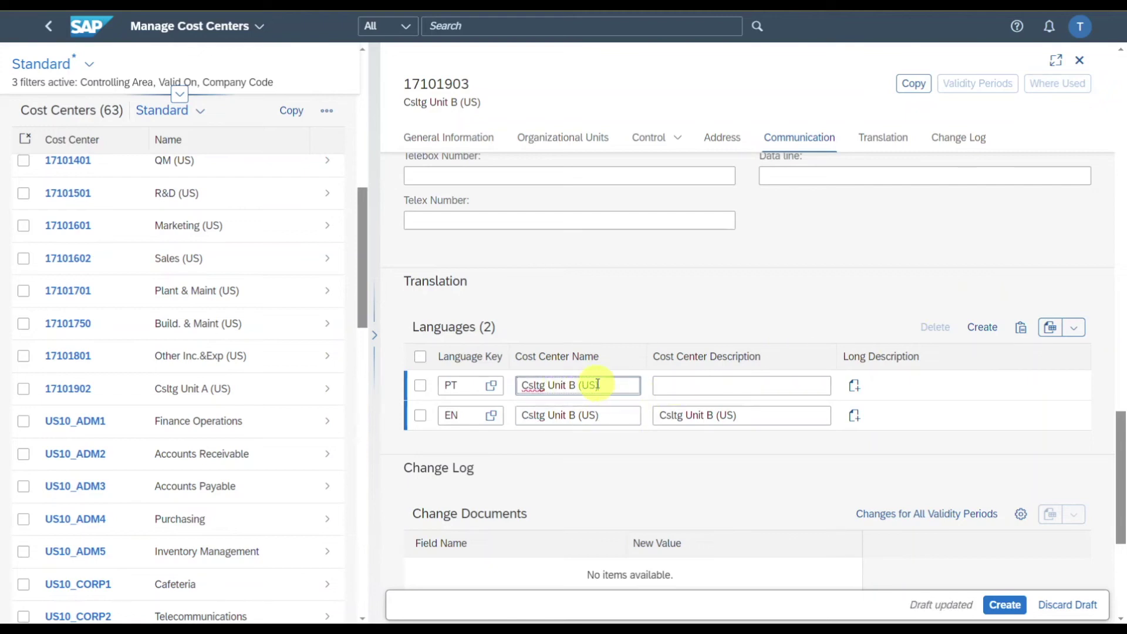
pyautogui.write('PT')
pyautogui.press('Tab')
pyautogui.scroll(-1, 492, 405)
pyautogui.scroll(-1, 492, 426)
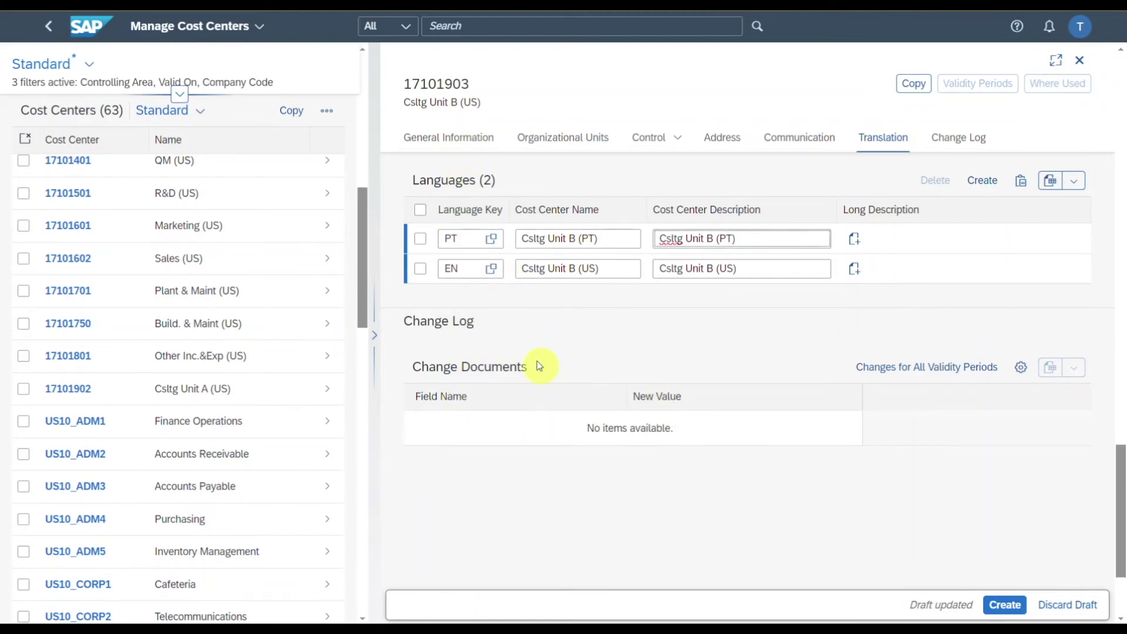
pyautogui.click(1014, 608)
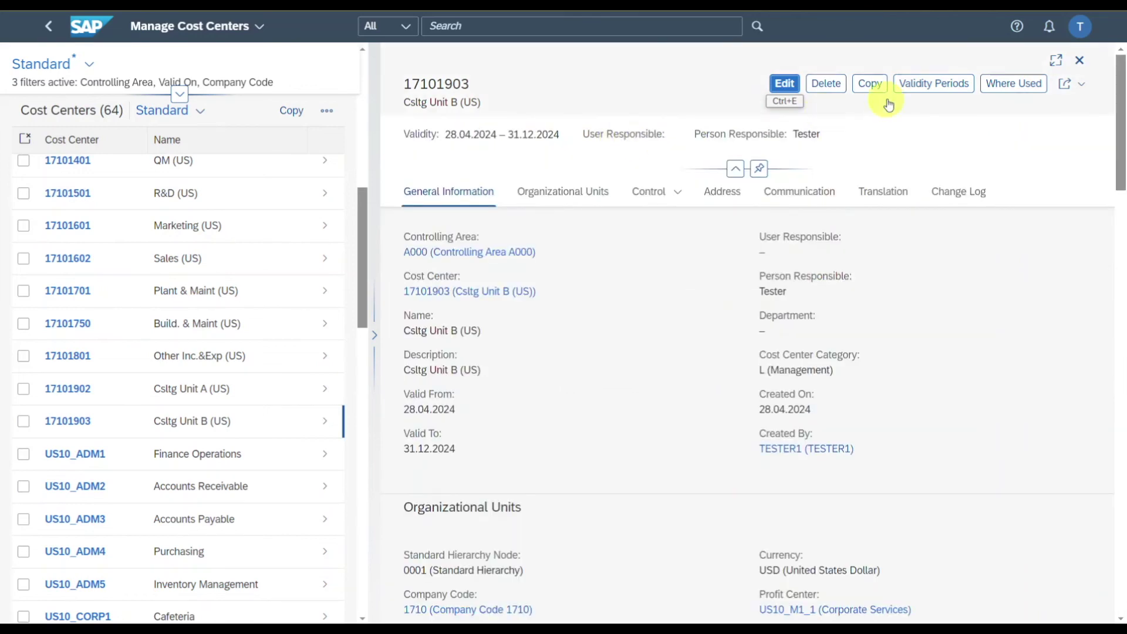
# Step: Create a 01.01.2025–01.01.2026 validity period copied from the 28.04.2024–31.12.2024 period
pyautogui.click(925, 84)
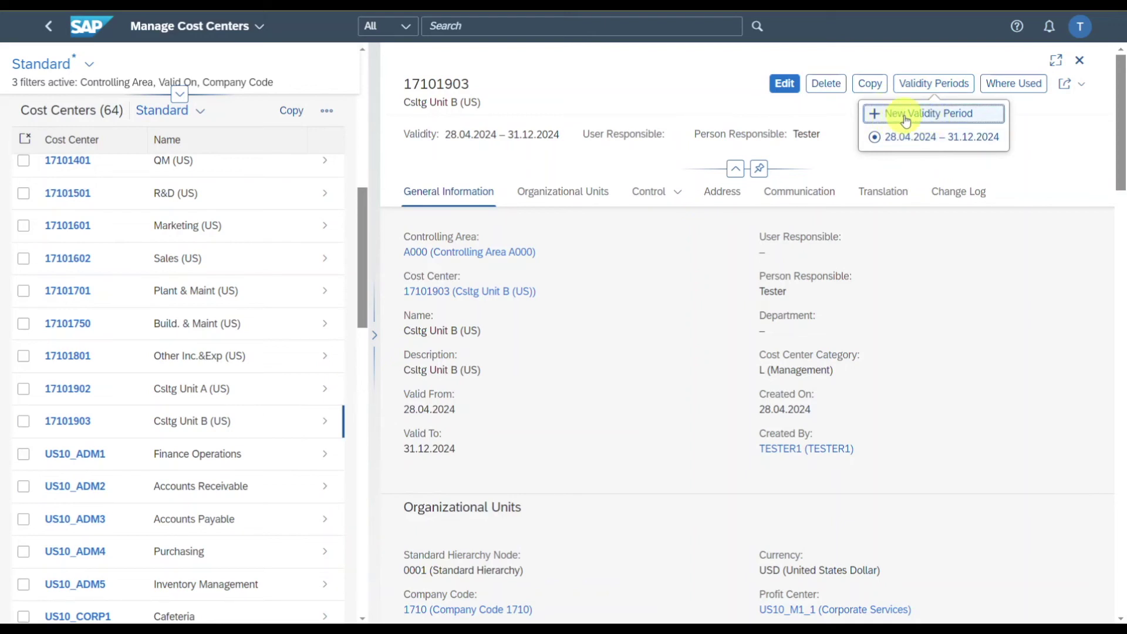
pyautogui.click(901, 119)
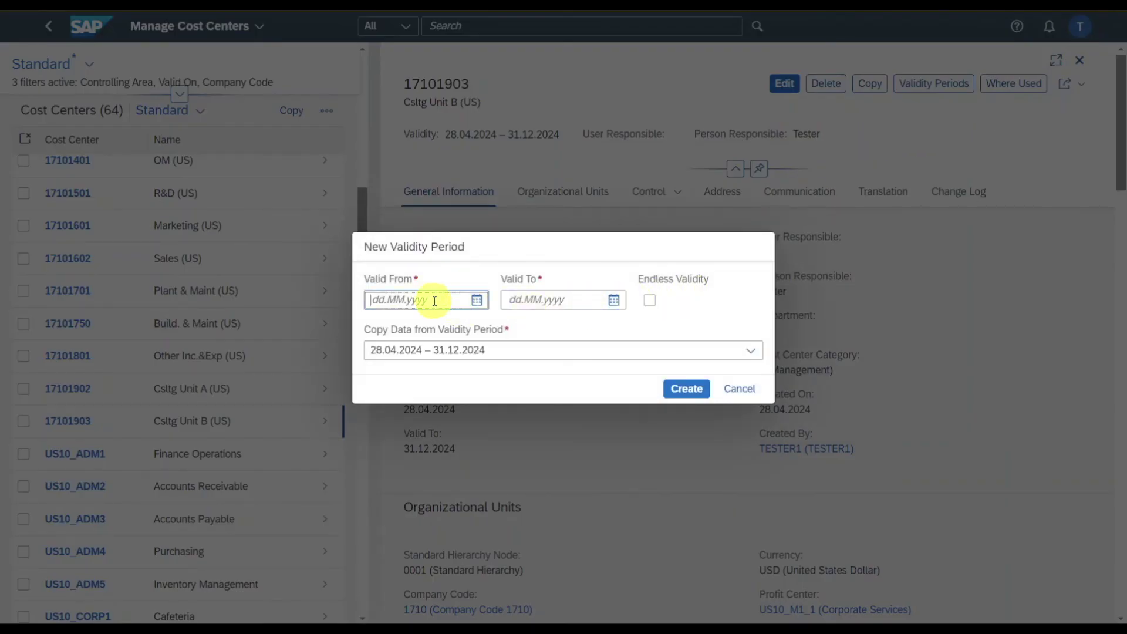
pyautogui.write('01')
pyautogui.press('Tab')
pyautogui.write('01')
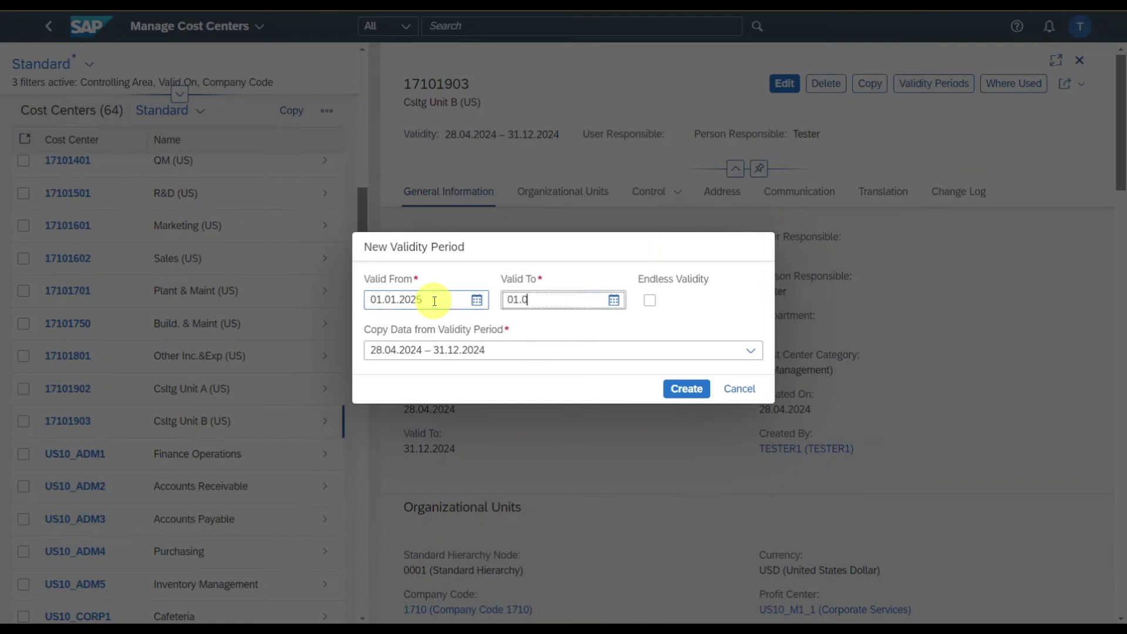
pyautogui.write('.01.2026')
pyautogui.click(478, 351)
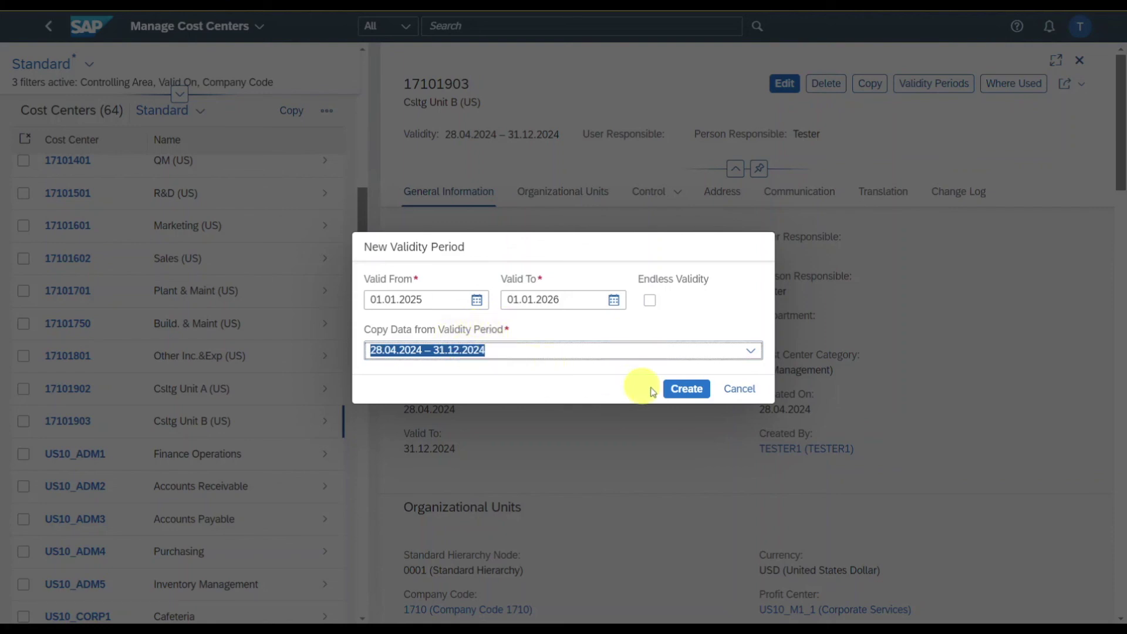
pyautogui.click(672, 389)
pyautogui.scroll(-3, 686, 340)
pyautogui.scroll(10, 763, 363)
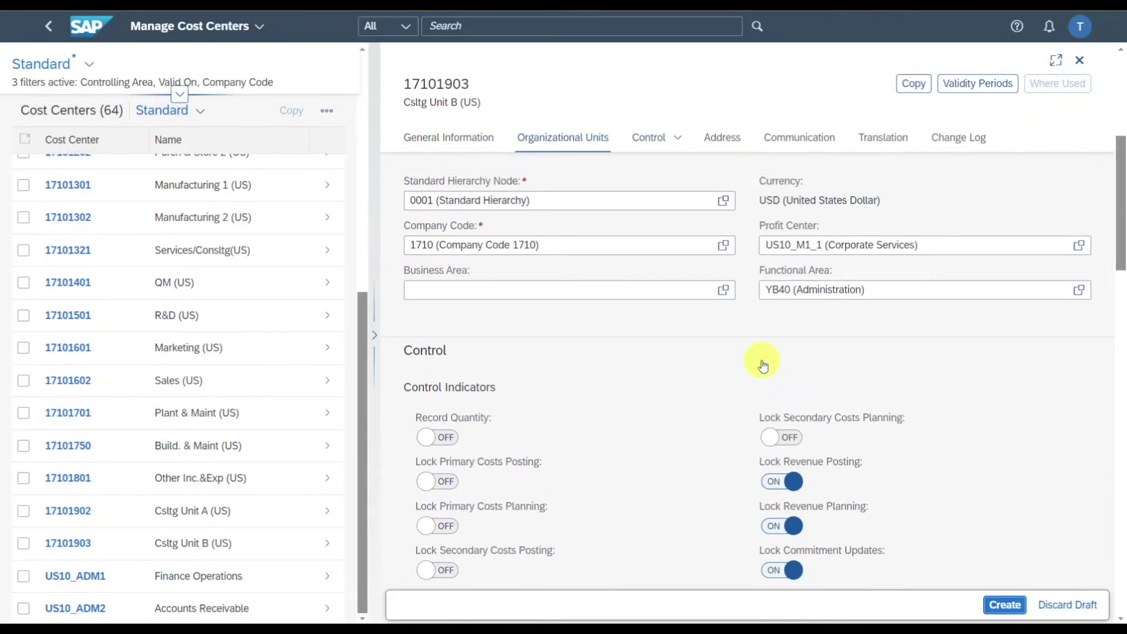
# Step: Replace the person responsible with 'Tester 2' and create the 2025–2026 period
pyautogui.scroll(3, 598, 338)
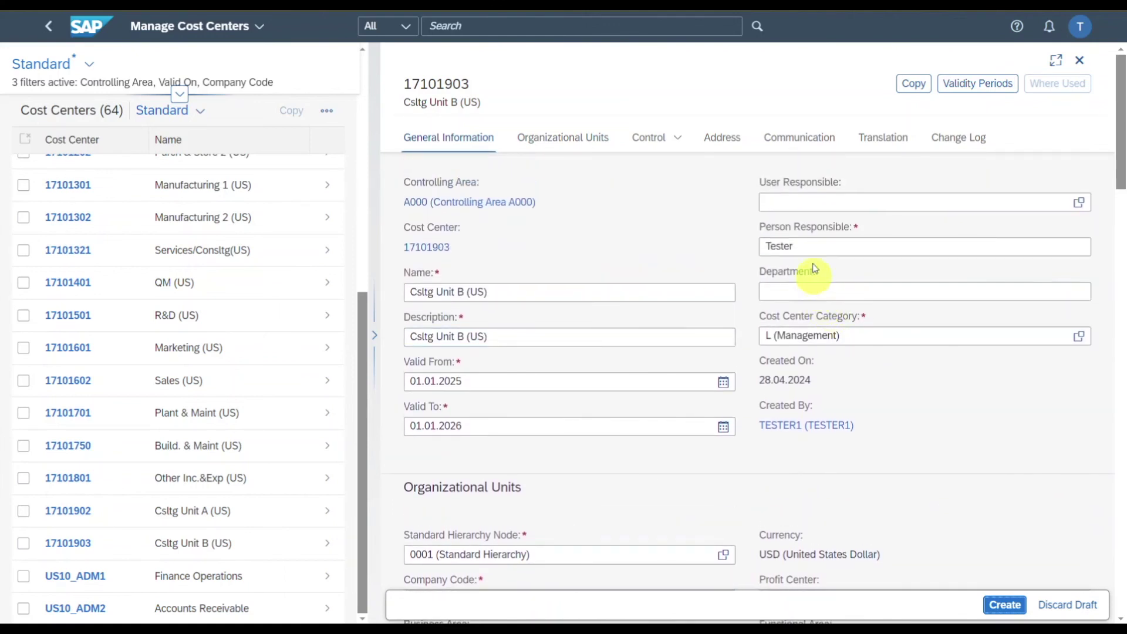
pyautogui.click(816, 246)
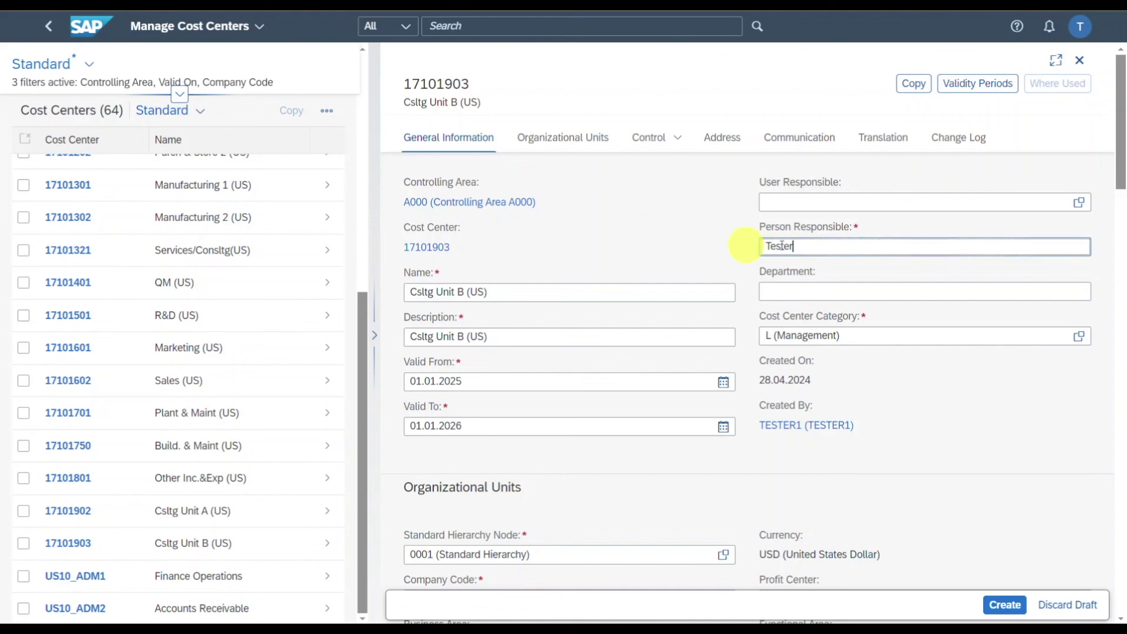
pyautogui.moveTo(795, 246); pyautogui.dragTo(765, 247)
pyautogui.write('Tester 2')
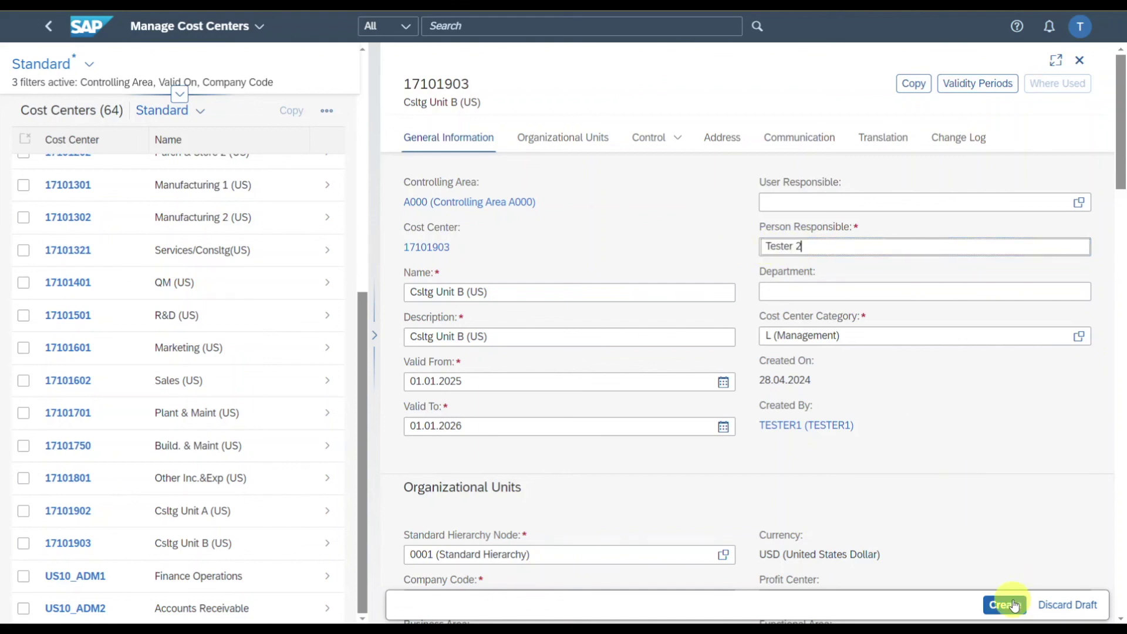
pyautogui.click(1005, 604)
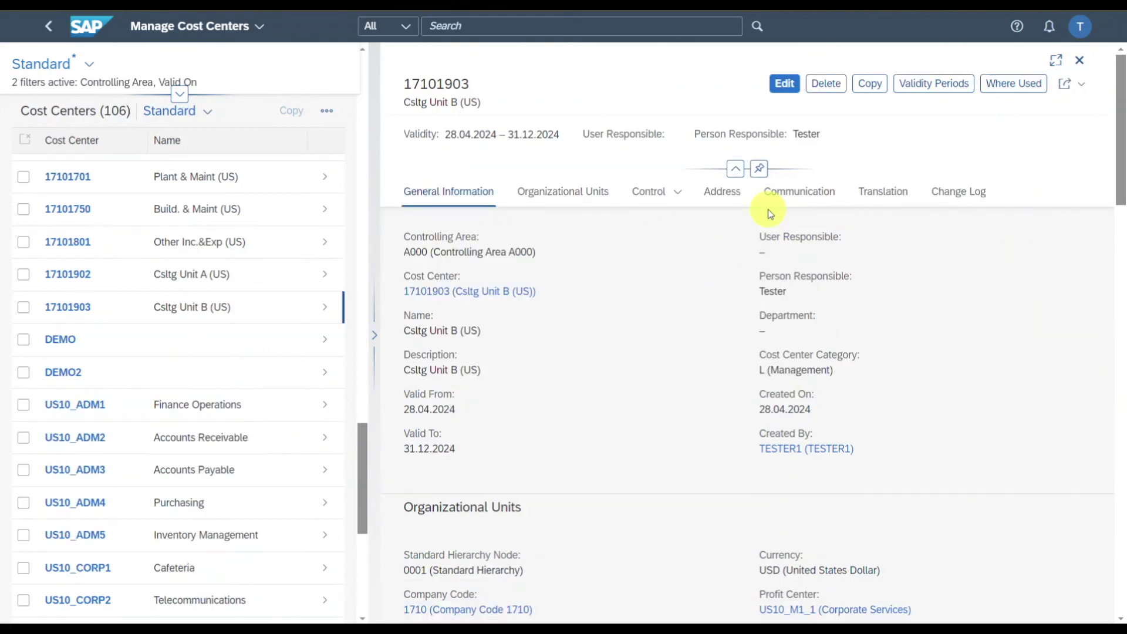
# Step: Switch to the 01.01.2025 – 01.01.2026 validity period of cost center 17101903
pyautogui.click(942, 87)
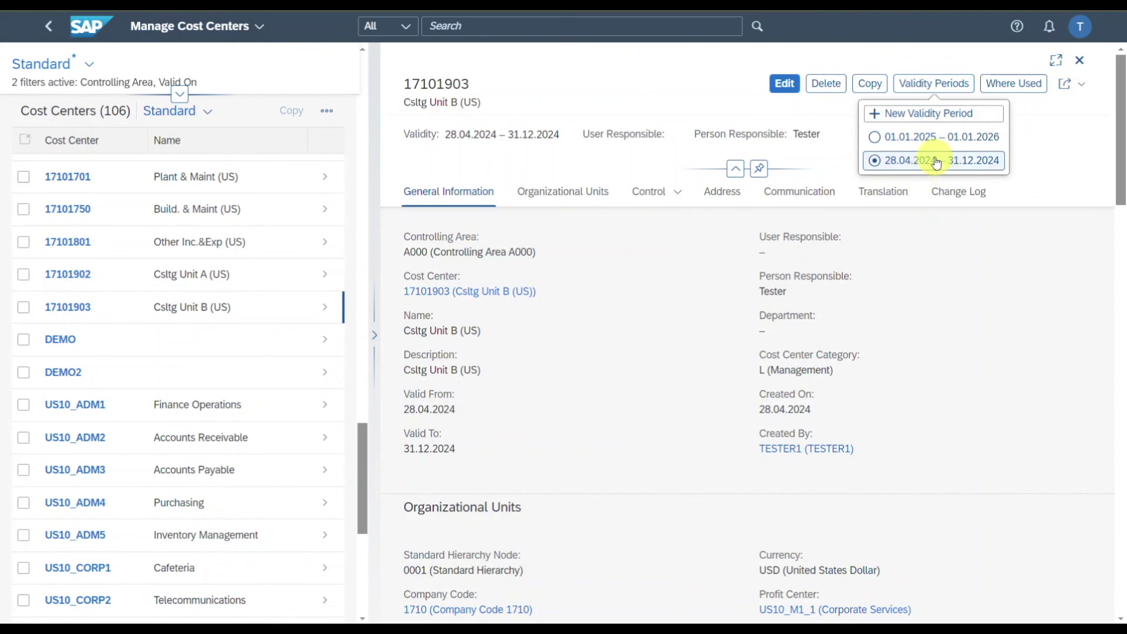
pyautogui.click(877, 138)
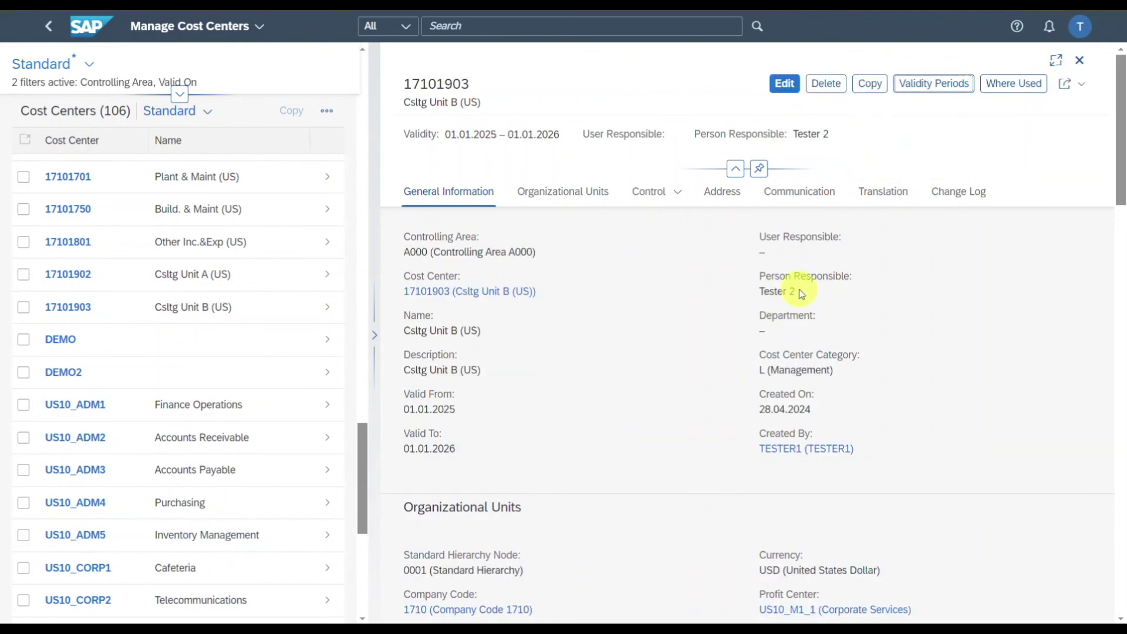